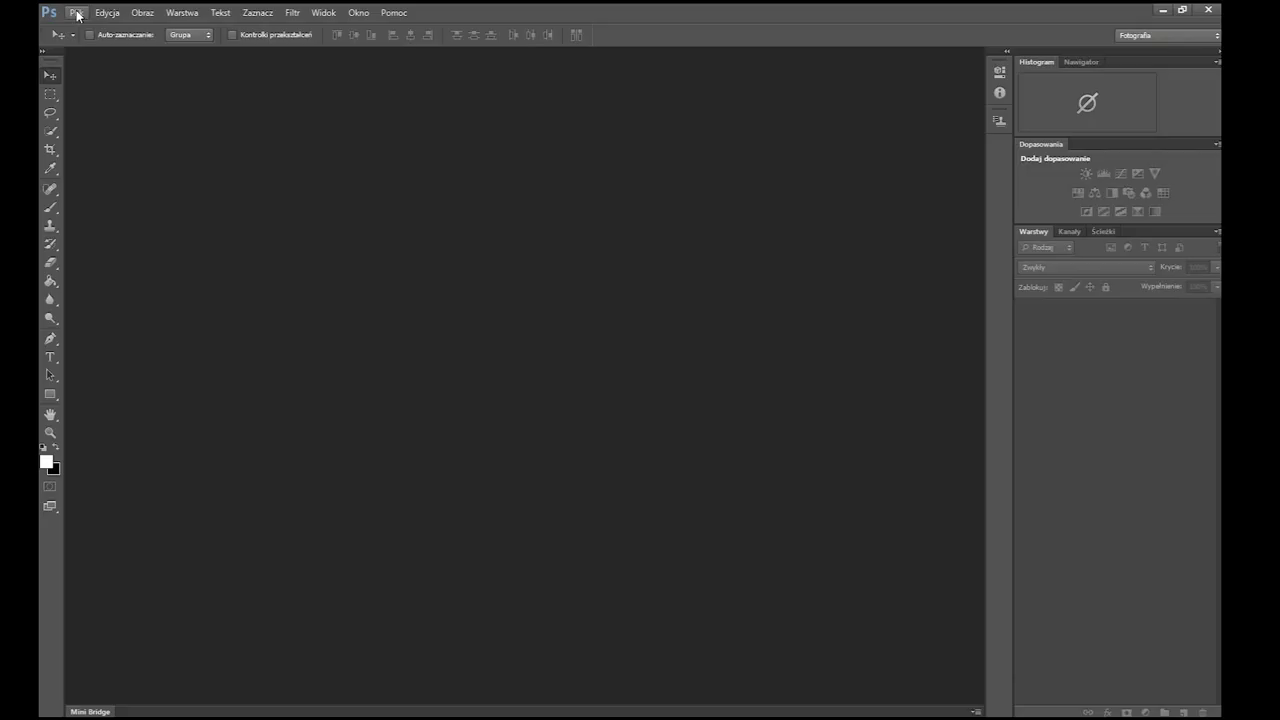
click(76, 12)
click(103, 40)
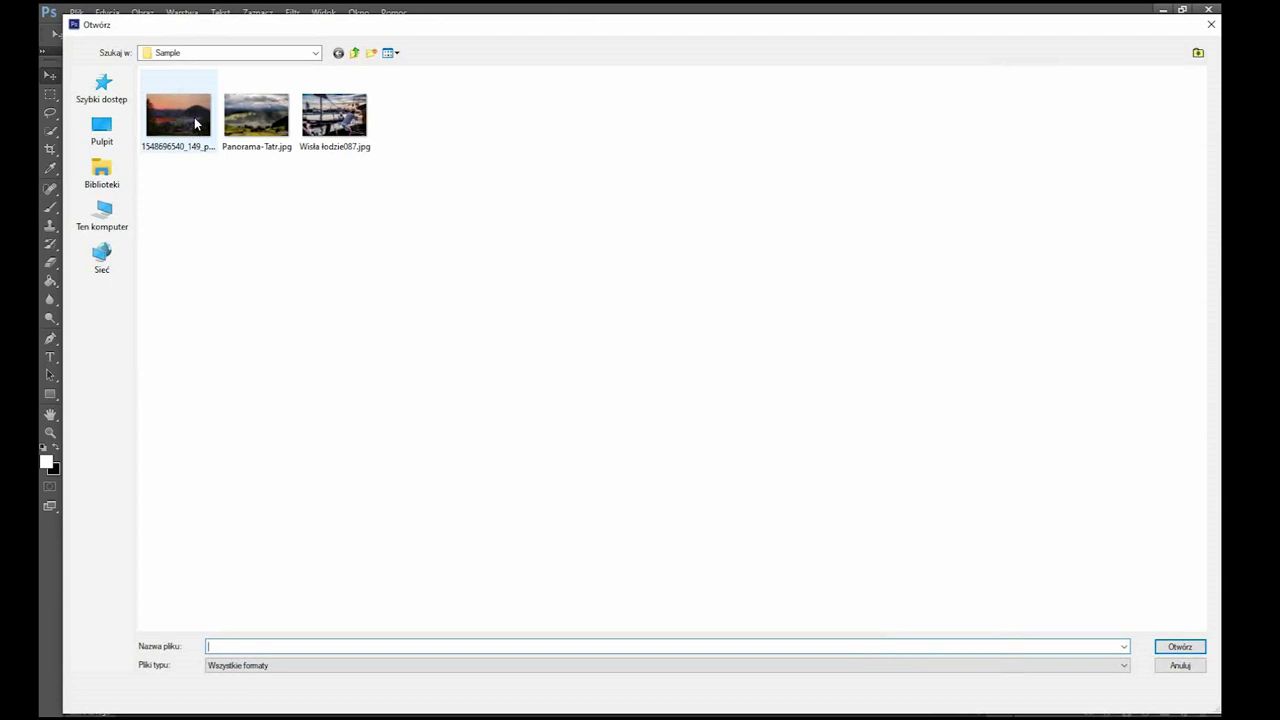
double_click(194, 117)
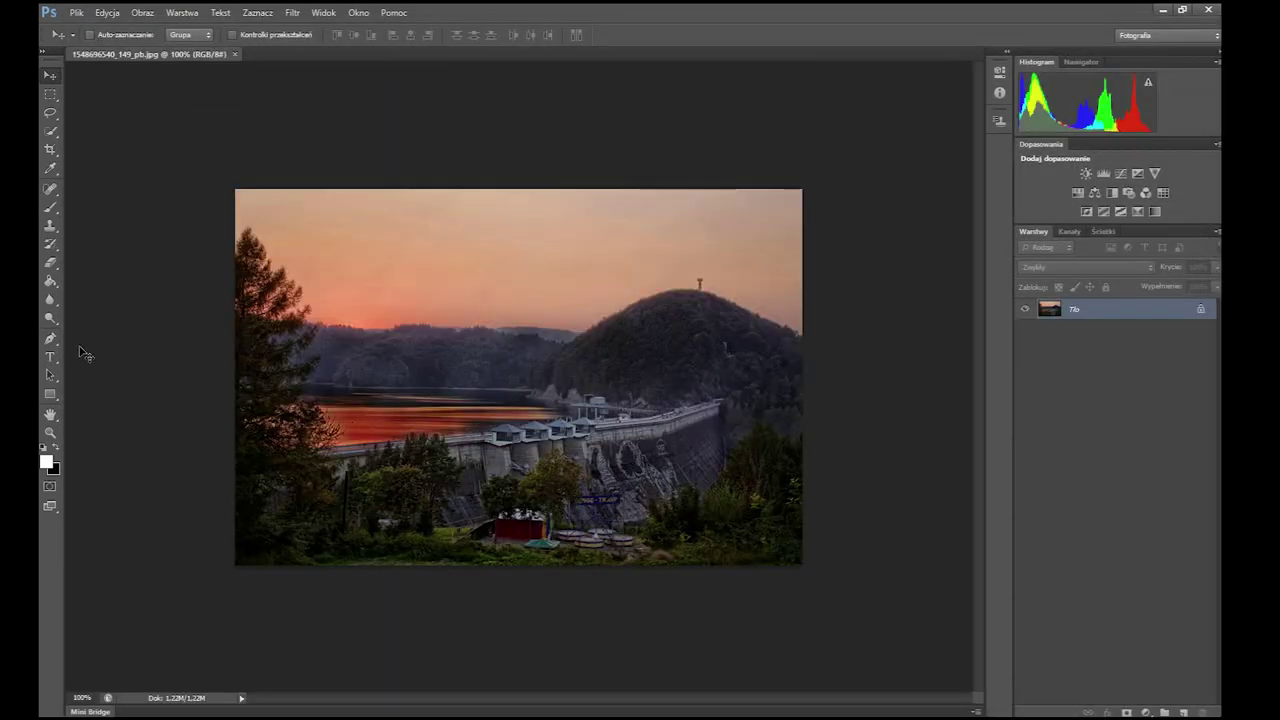
click(76, 13)
click(104, 13)
key(ctrl+a)
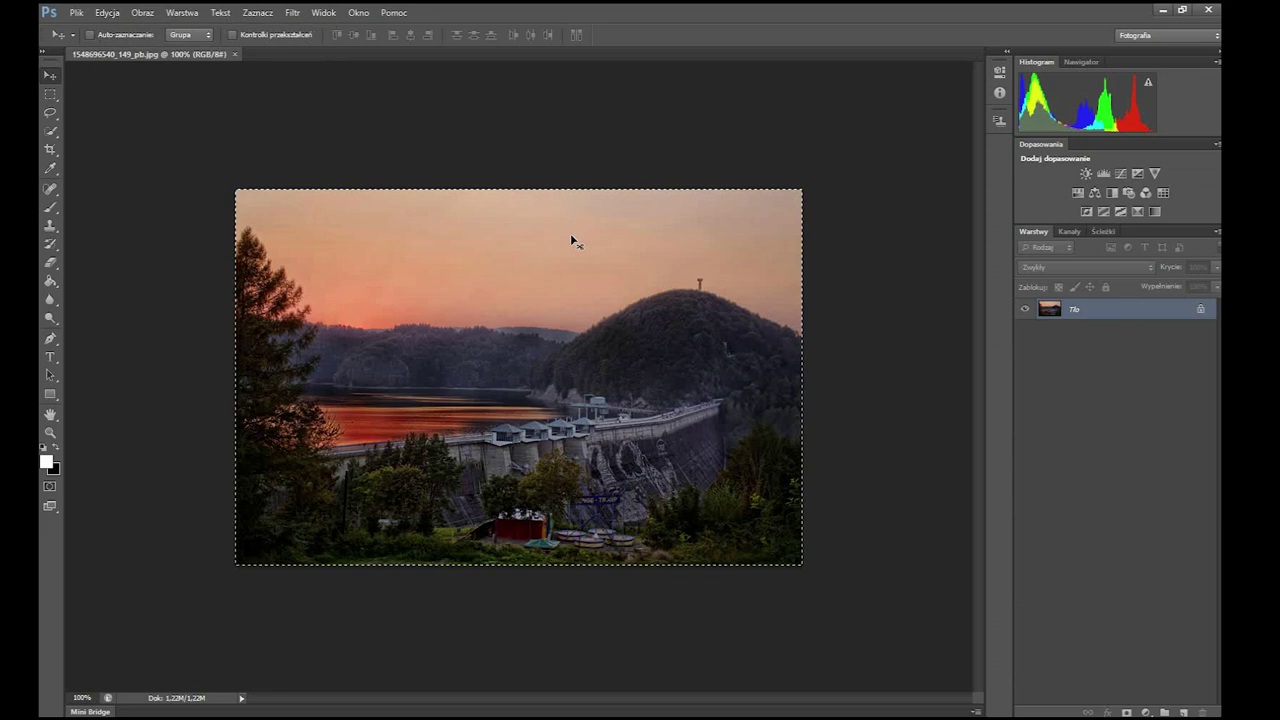
Step: Create an untitled 800 × 531 px document with Transparent background contents
click(84, 13)
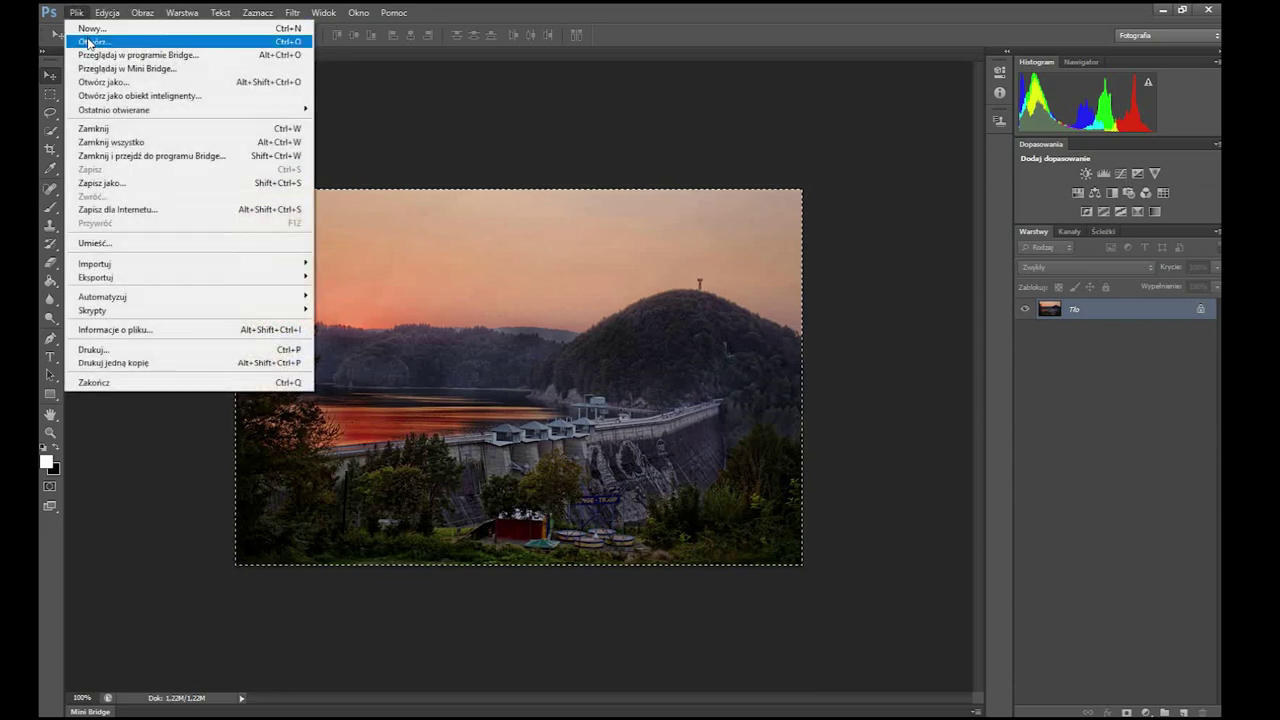
click(88, 28)
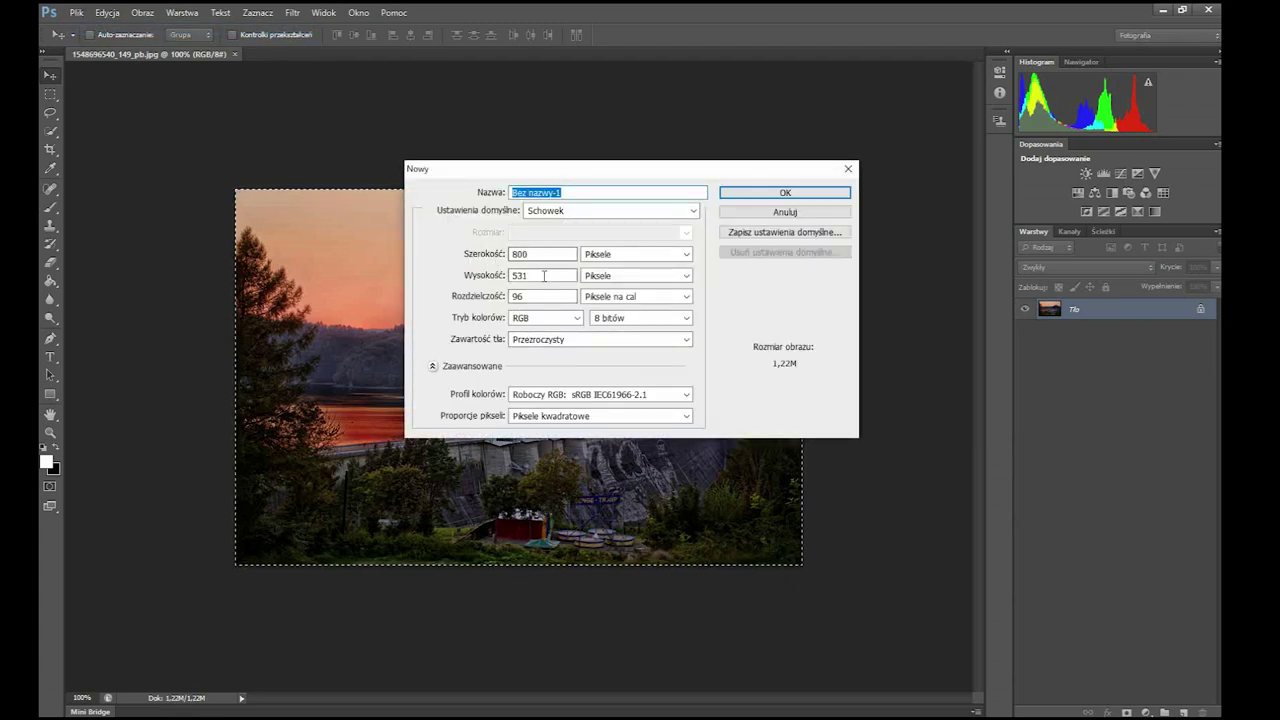
click(556, 341)
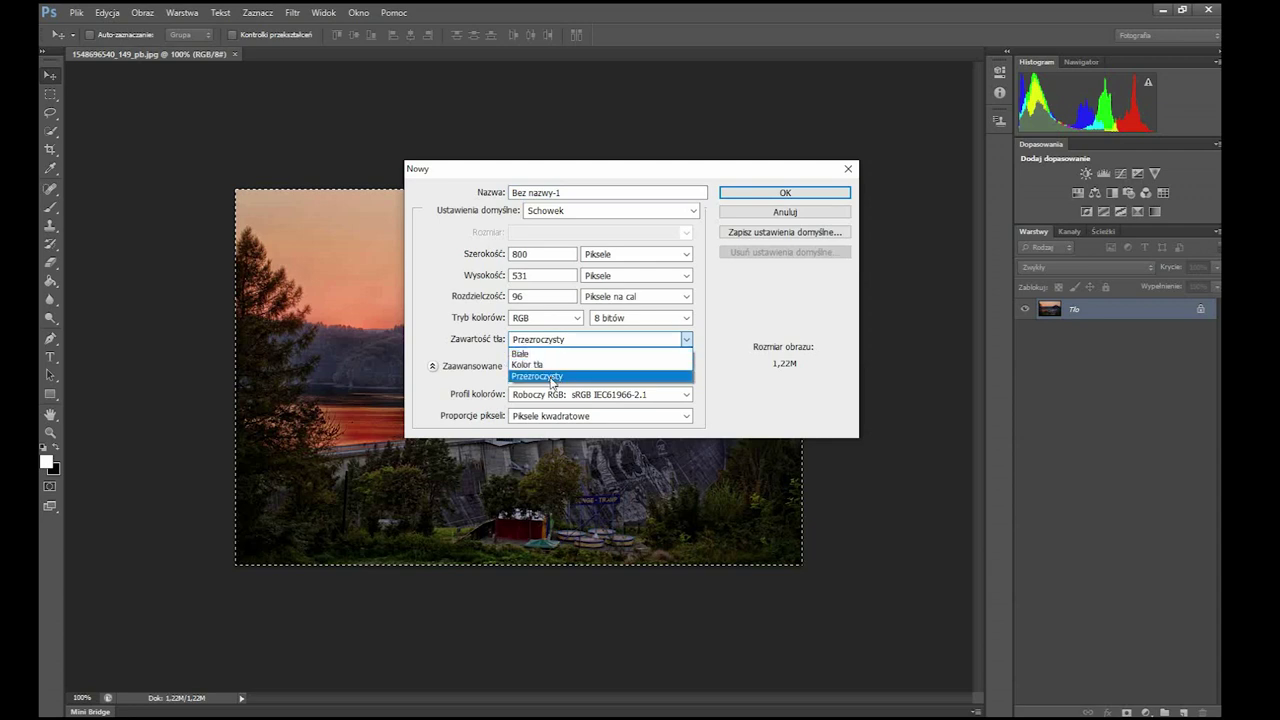
click(551, 377)
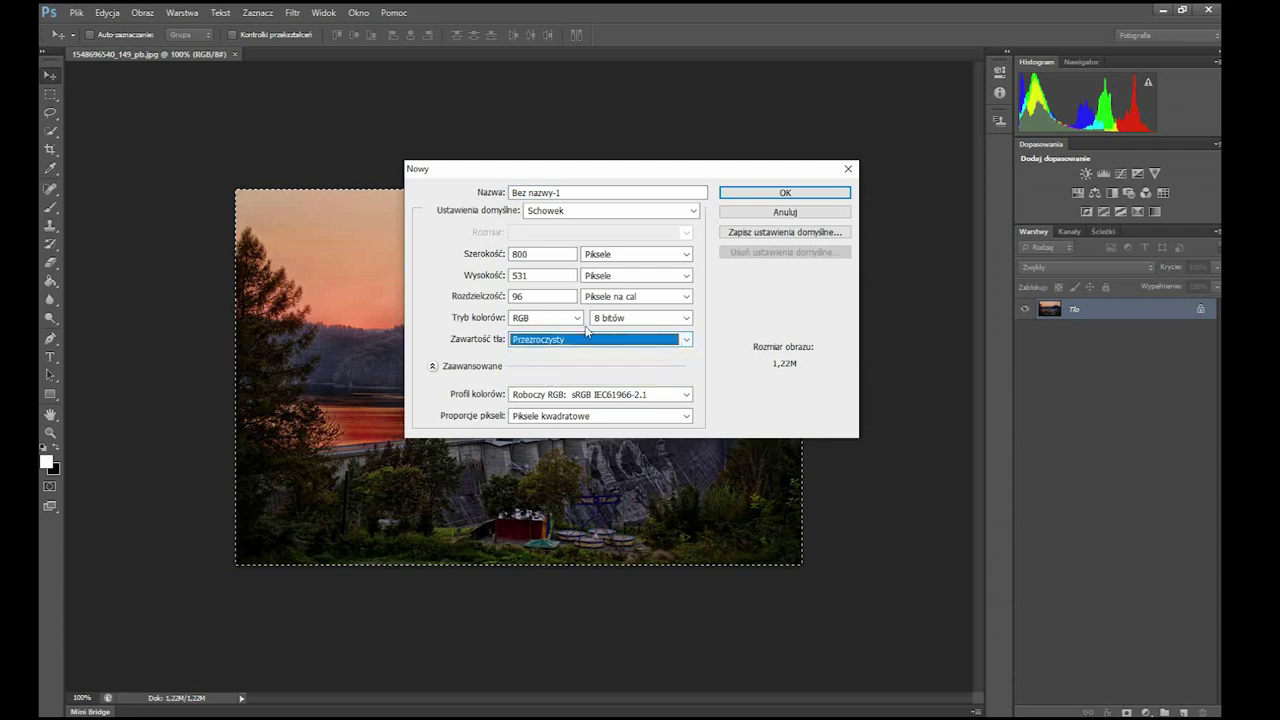
click(776, 194)
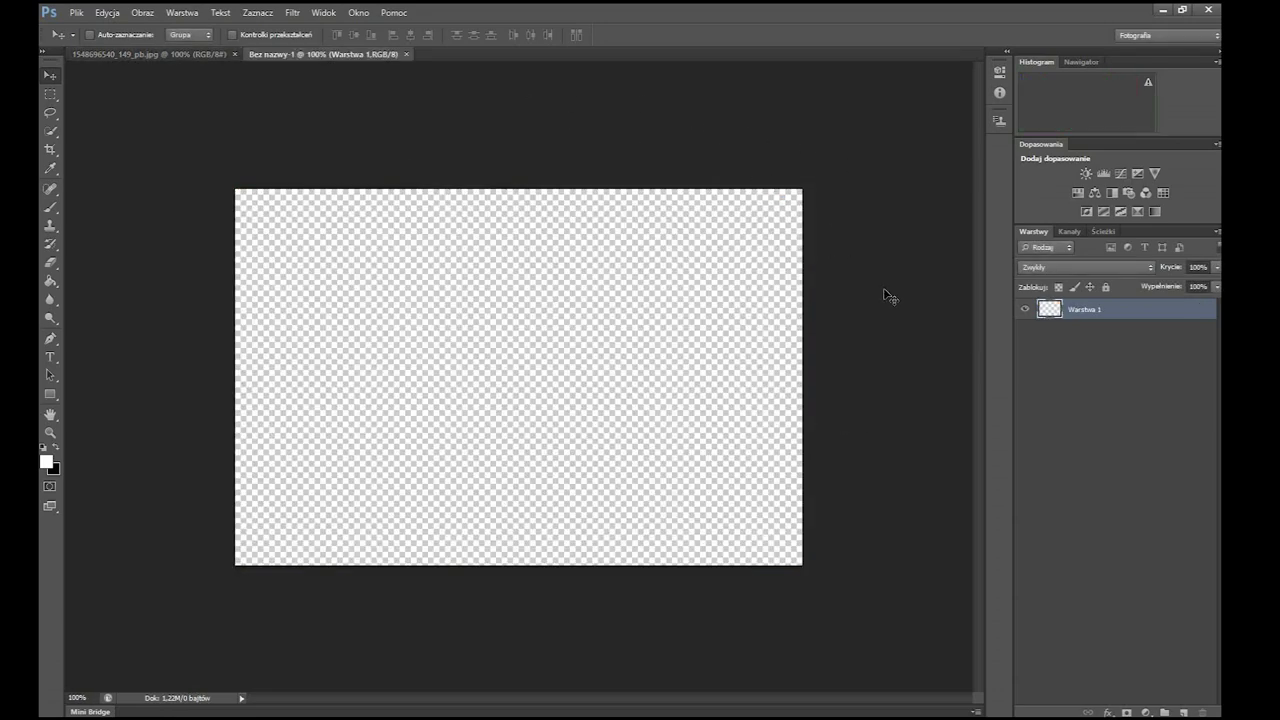
Step: Paste the dam photo into the new document and add the text BIESZCZADY over it
key(ctrl+v)
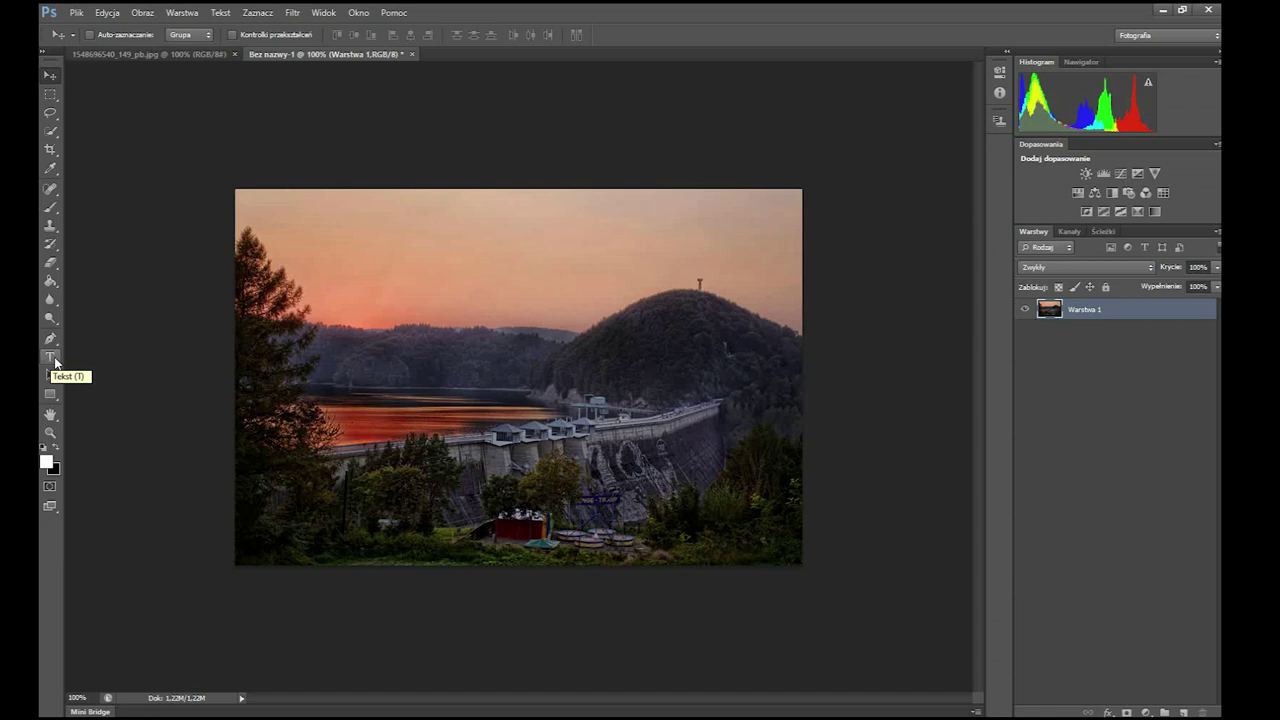
key(t)
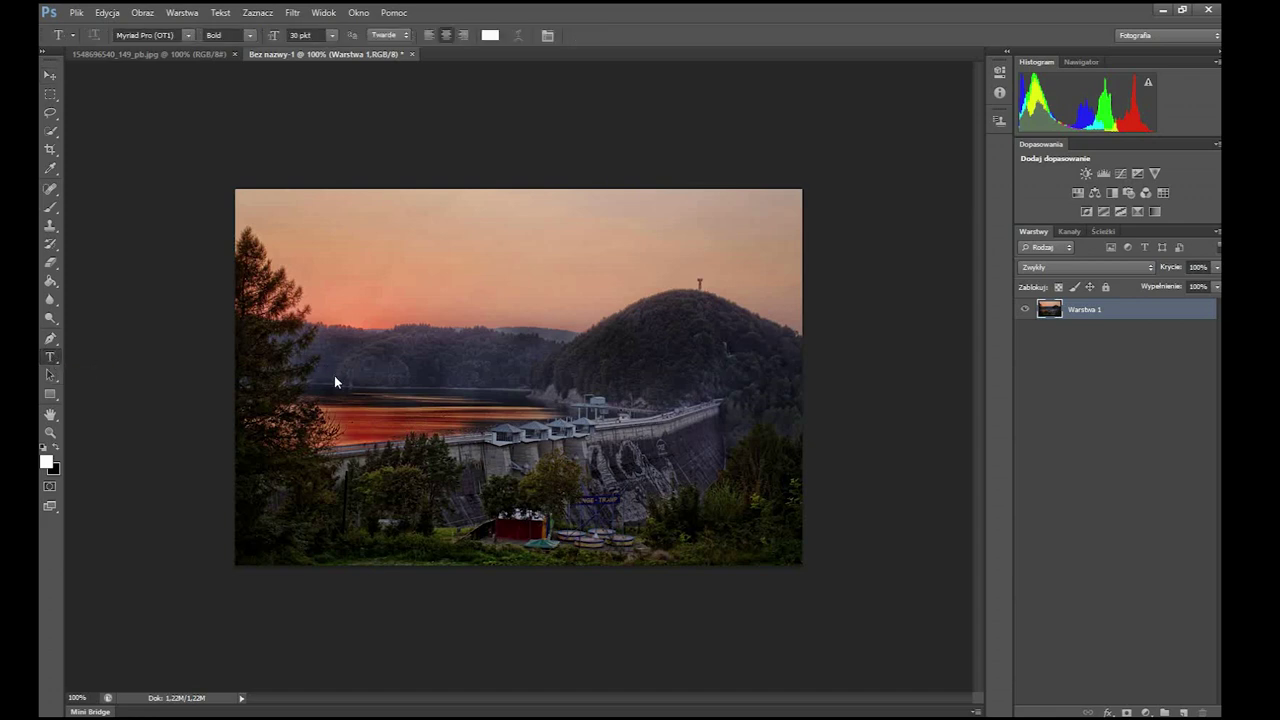
click(334, 375)
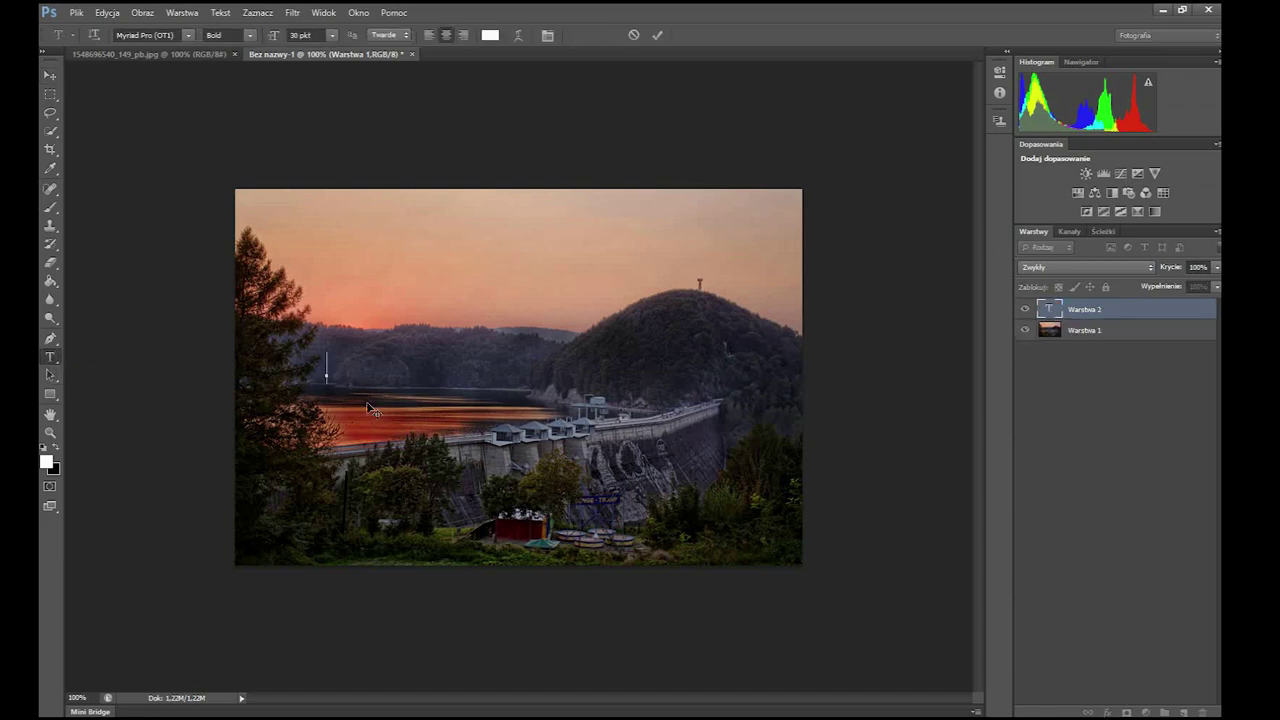
text(BIESZCZADY)
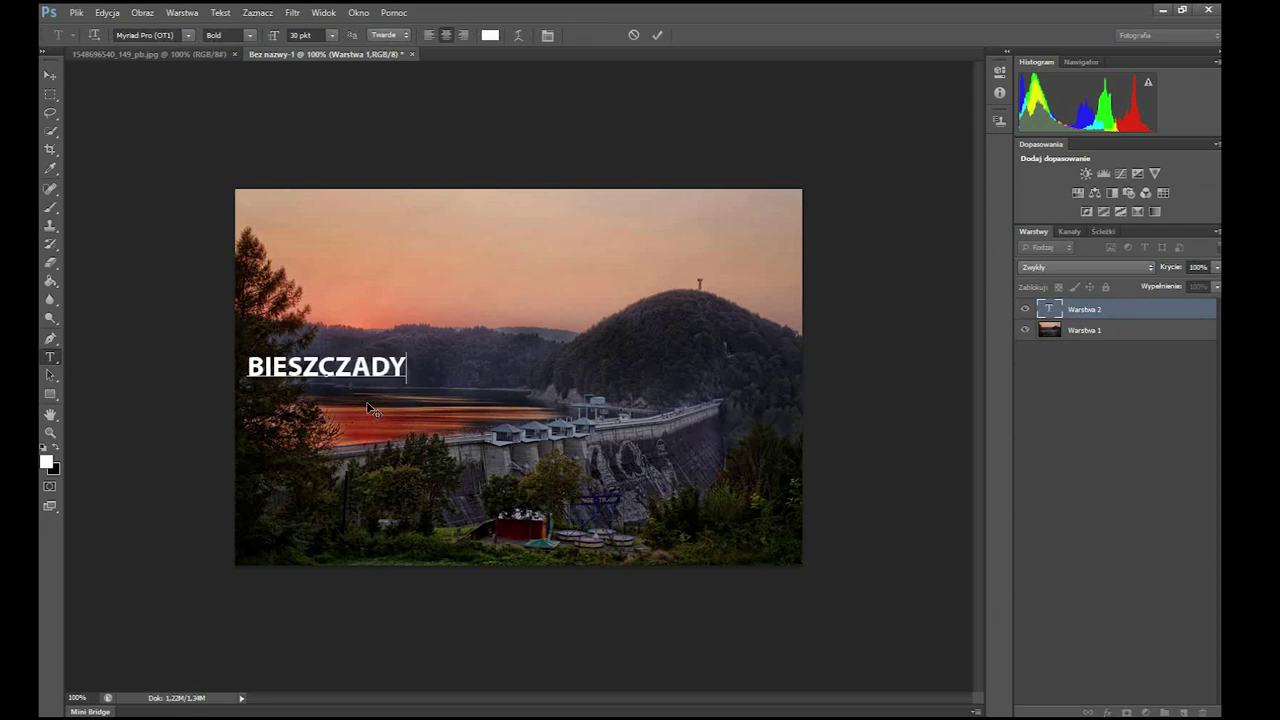
click(62, 75)
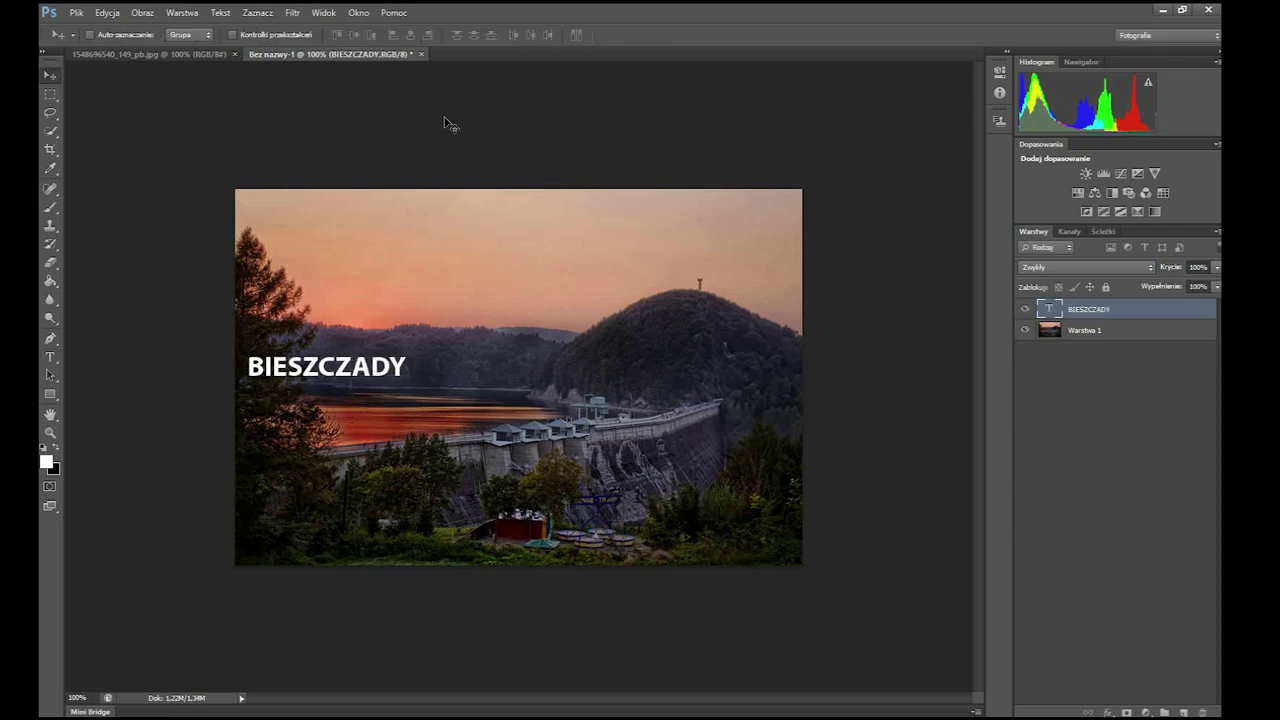
key(ctrl+t)
Step: Scale BIESZCZADY to span most of the photo's width and centre it over the dam
drag(411, 384, 779, 416)
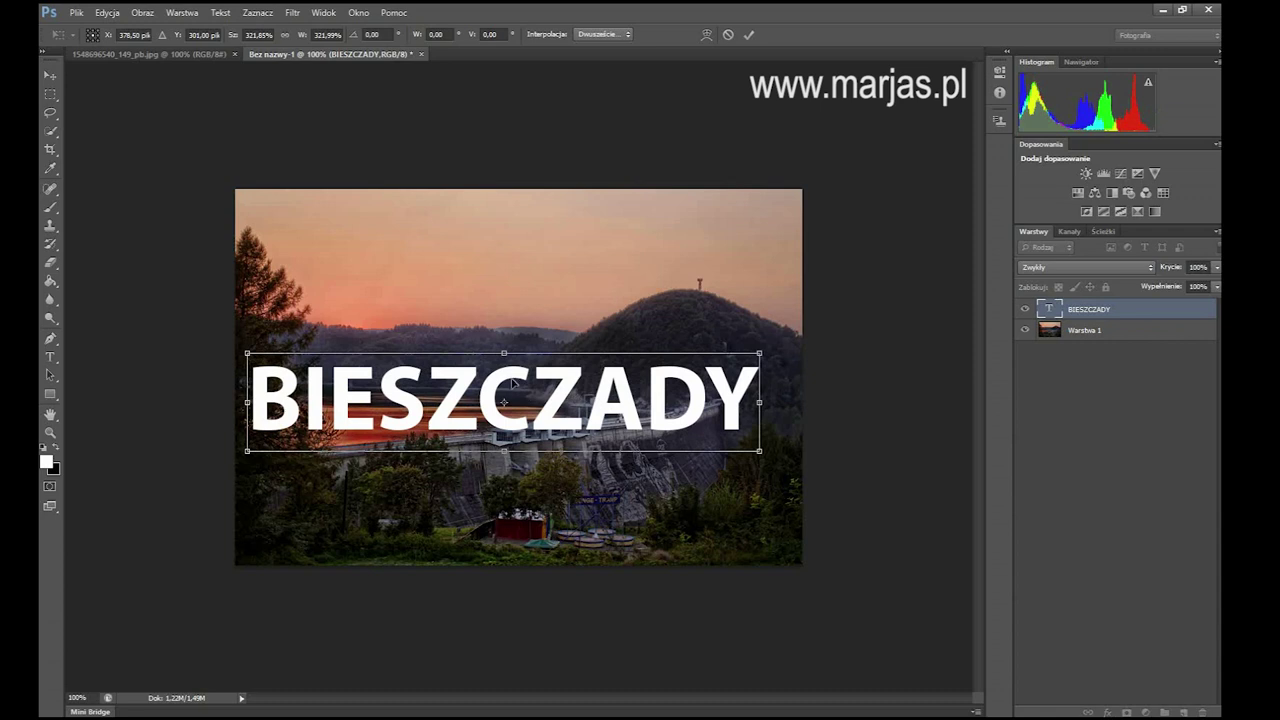
drag(510, 383, 526, 386)
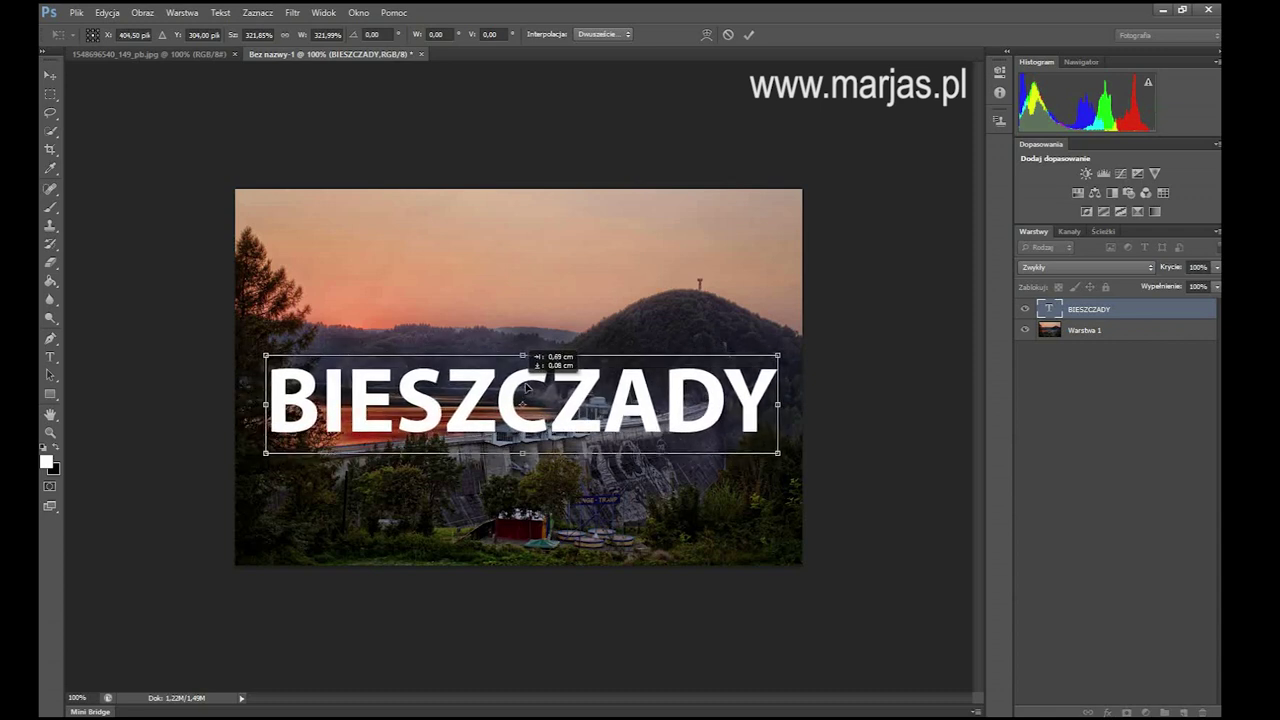
drag(526, 387, 525, 387)
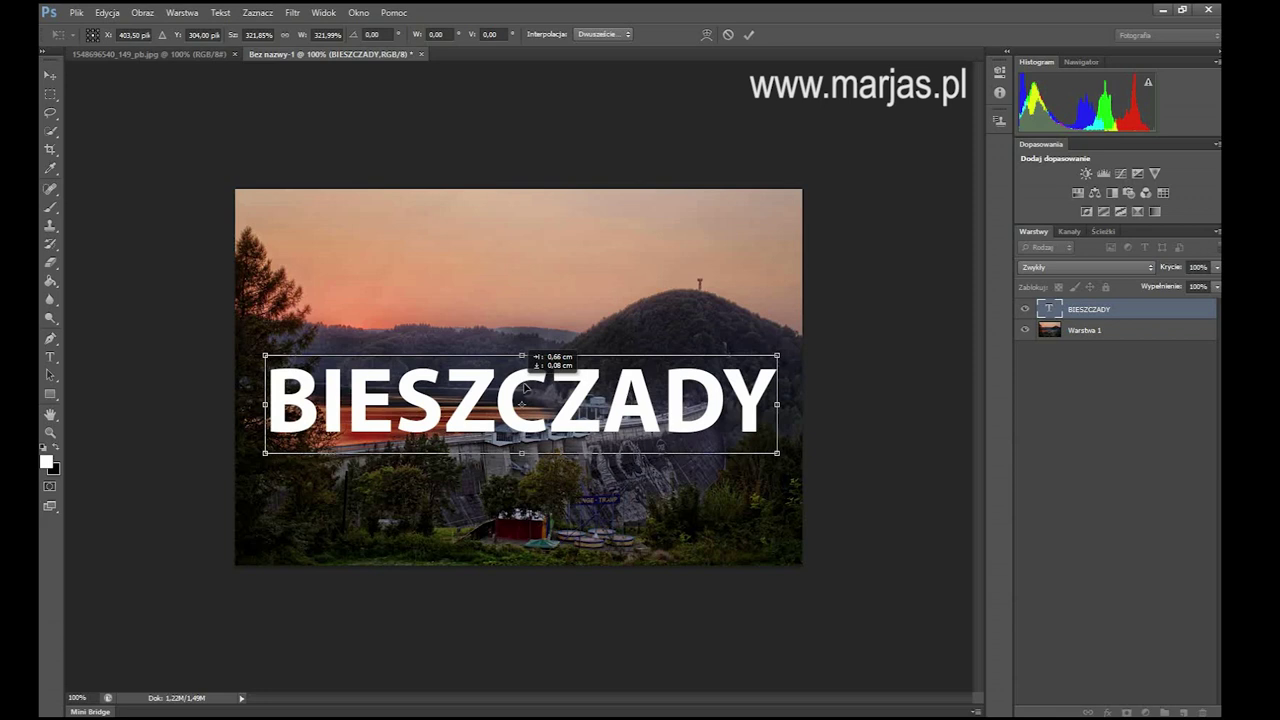
drag(524, 386, 524, 397)
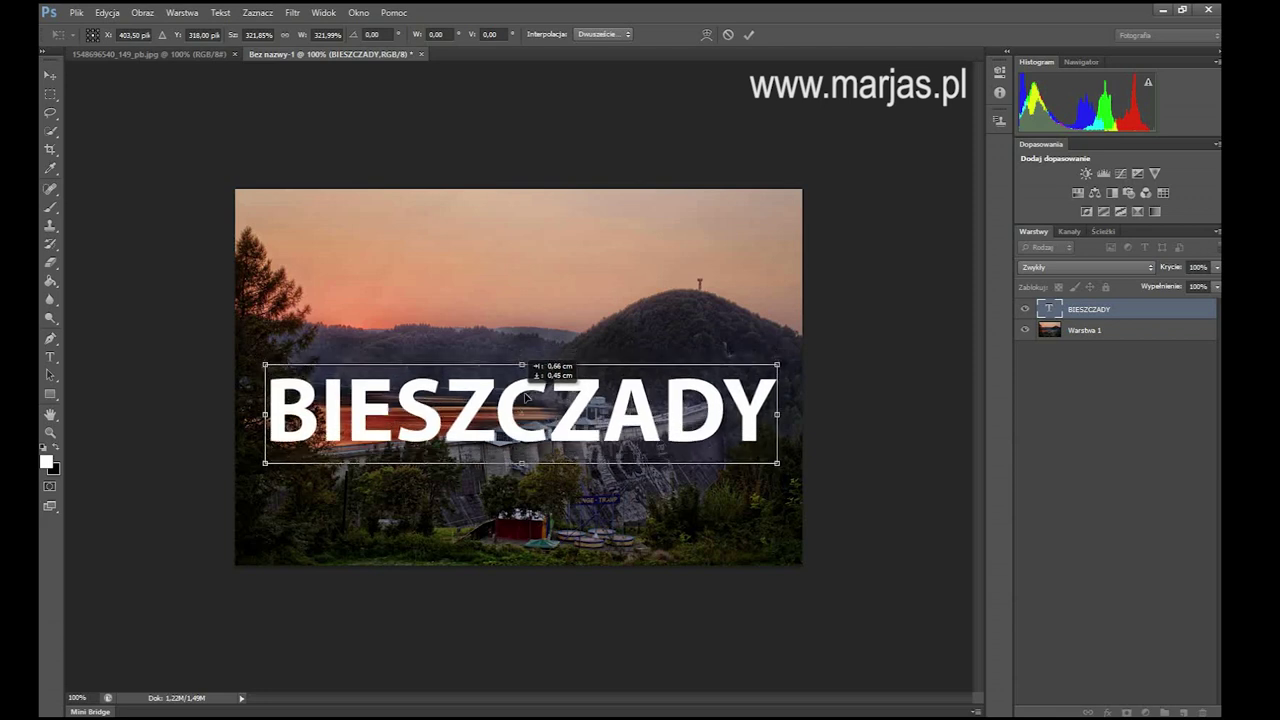
drag(525, 397, 522, 397)
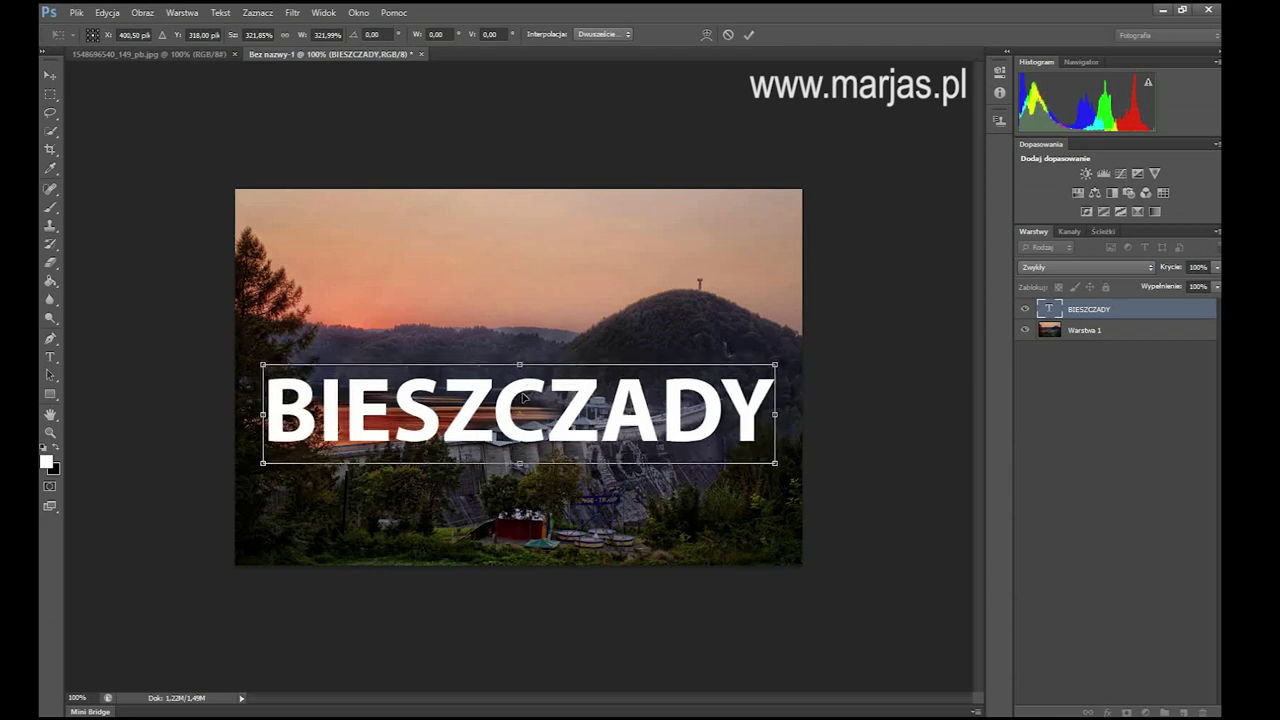
key(Return)
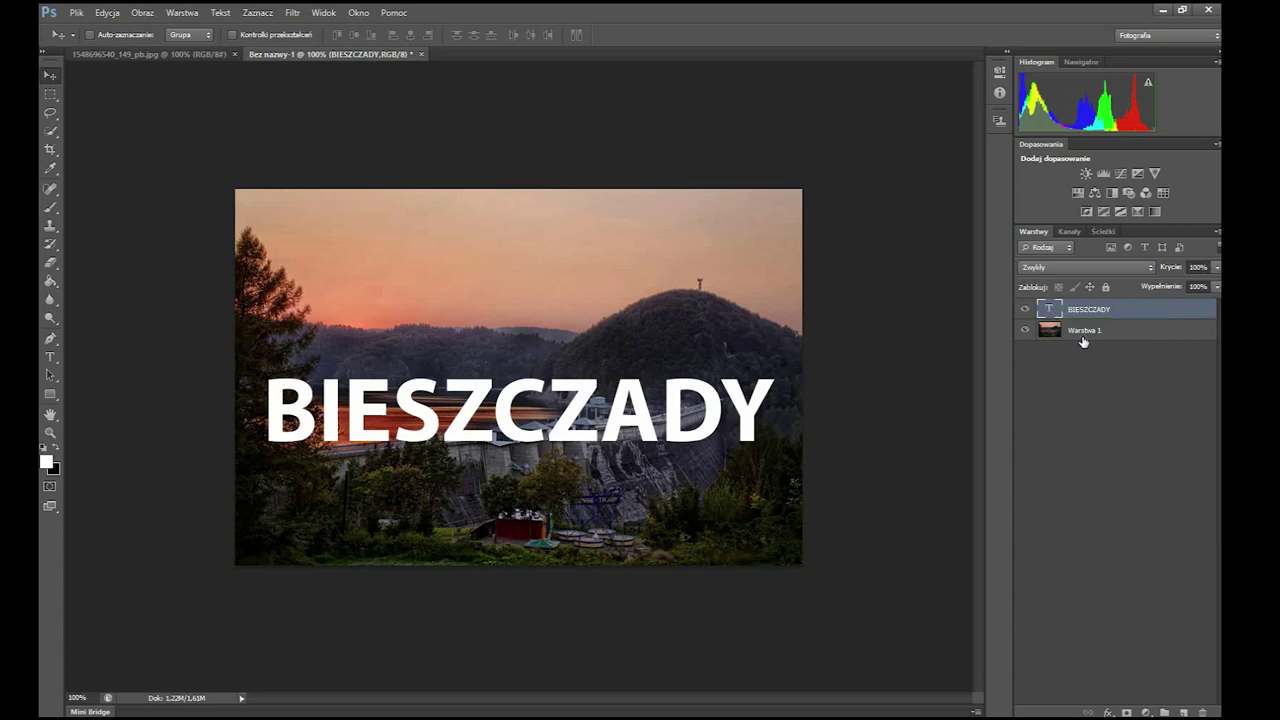
Step: Duplicate Warstwa 1, delete the extra copy, and move 'Warstwa 1 kopia' above BIESZCZADY
mouse_move(1066, 335)
mouse_down()
mouse_move(1179, 554)
mouse_move(1220, 711)
mouse_up()
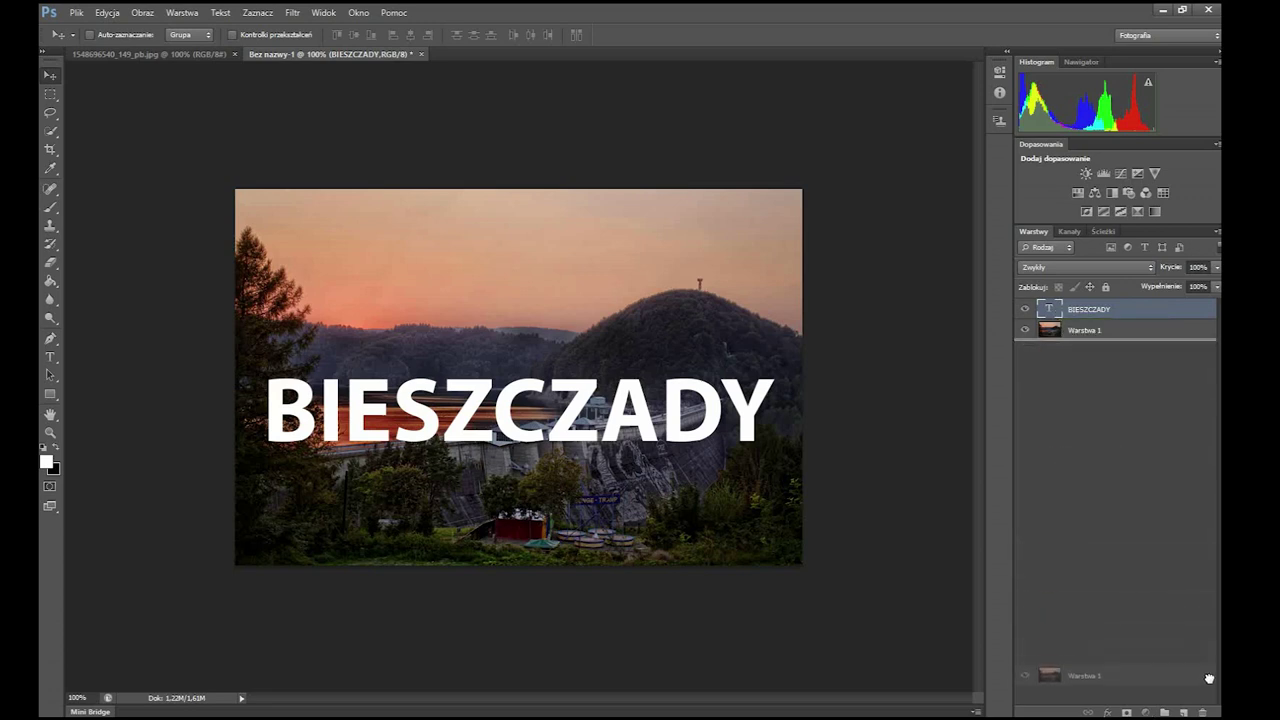
drag(1219, 711, 1200, 713)
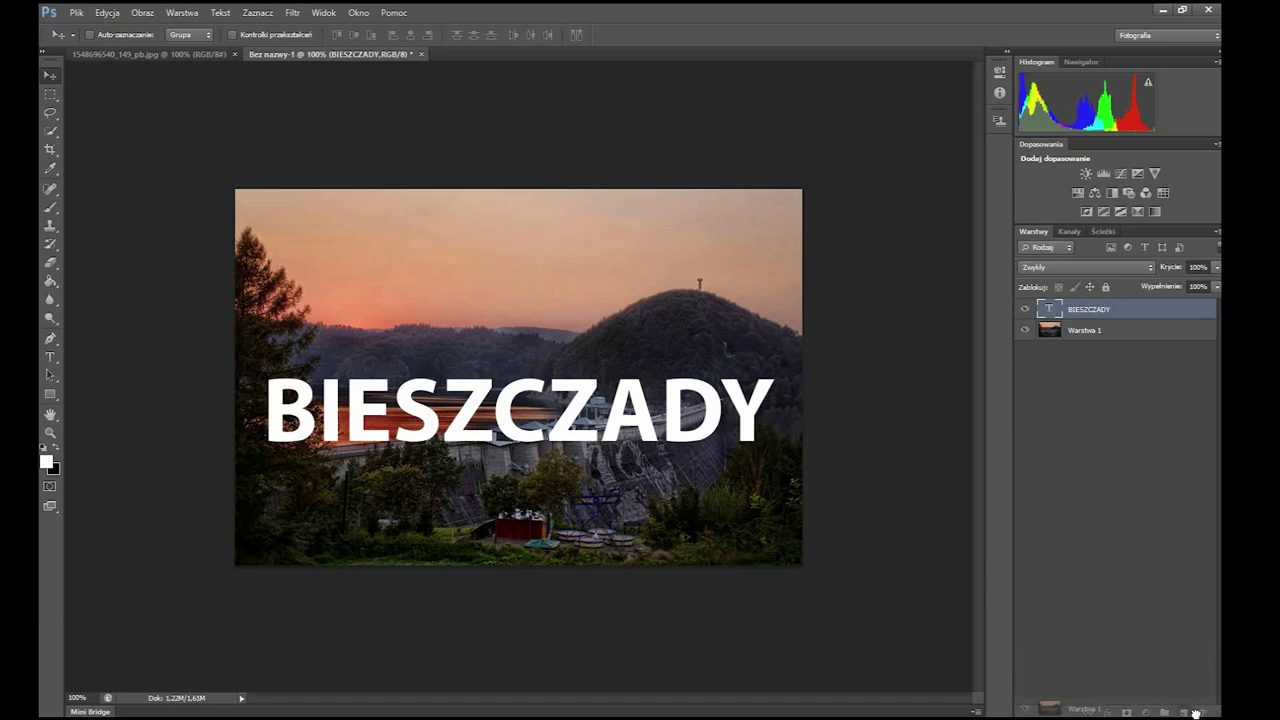
drag(1196, 712, 1184, 712)
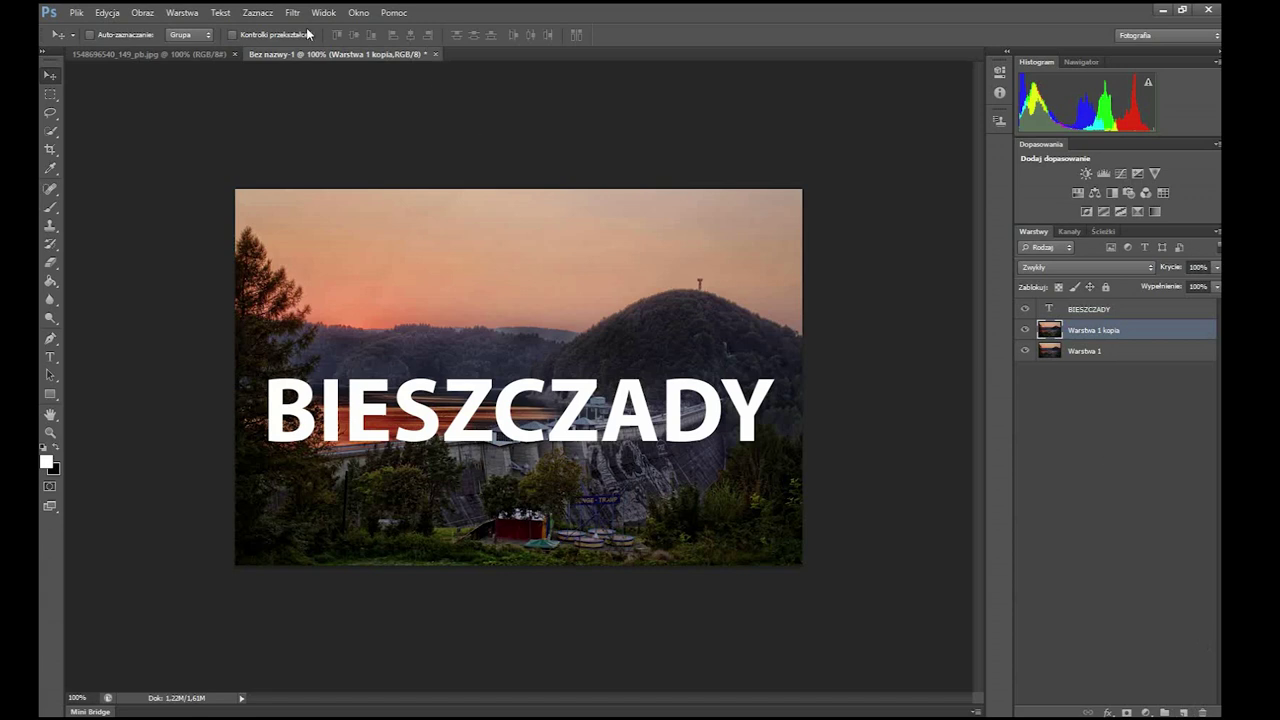
click(208, 14)
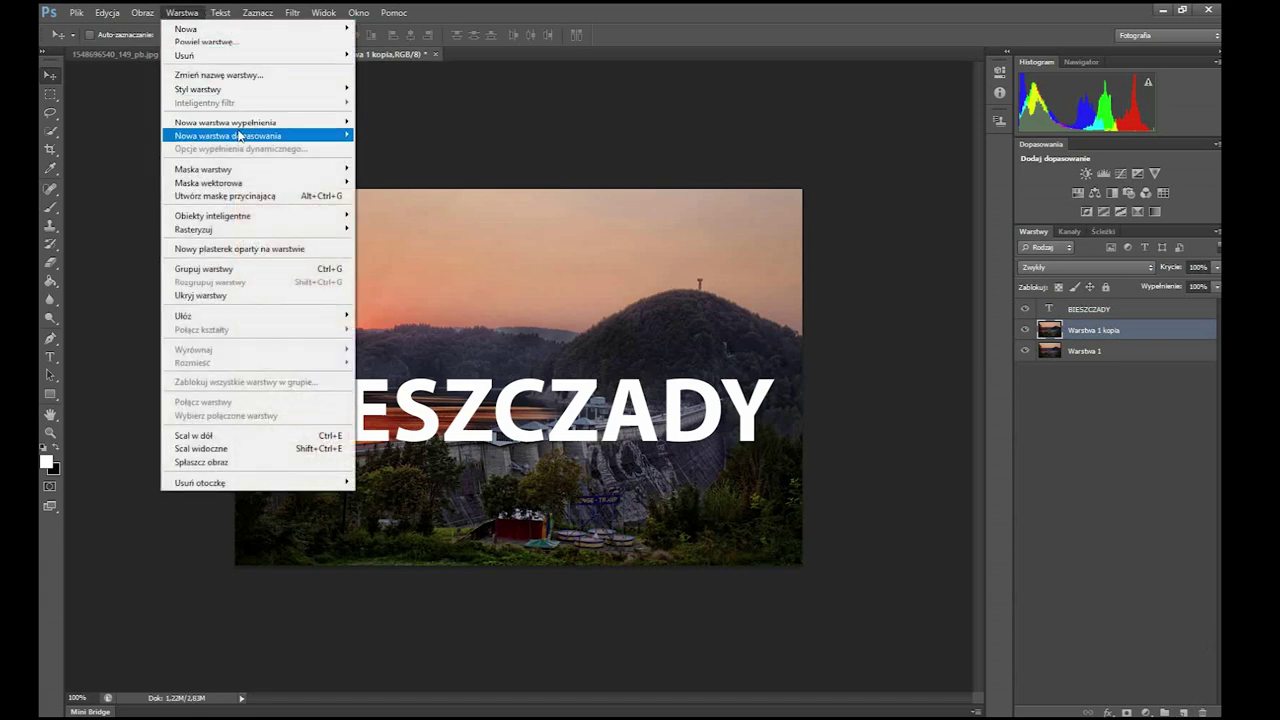
click(231, 43)
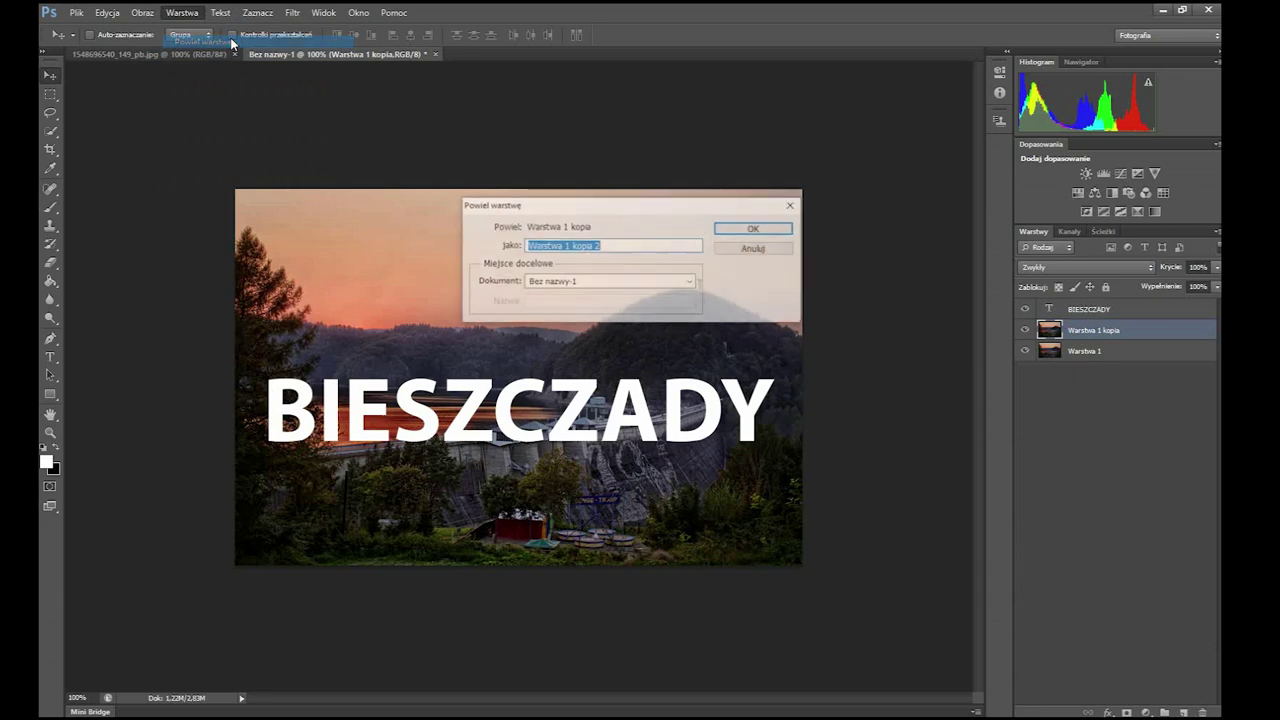
click(782, 235)
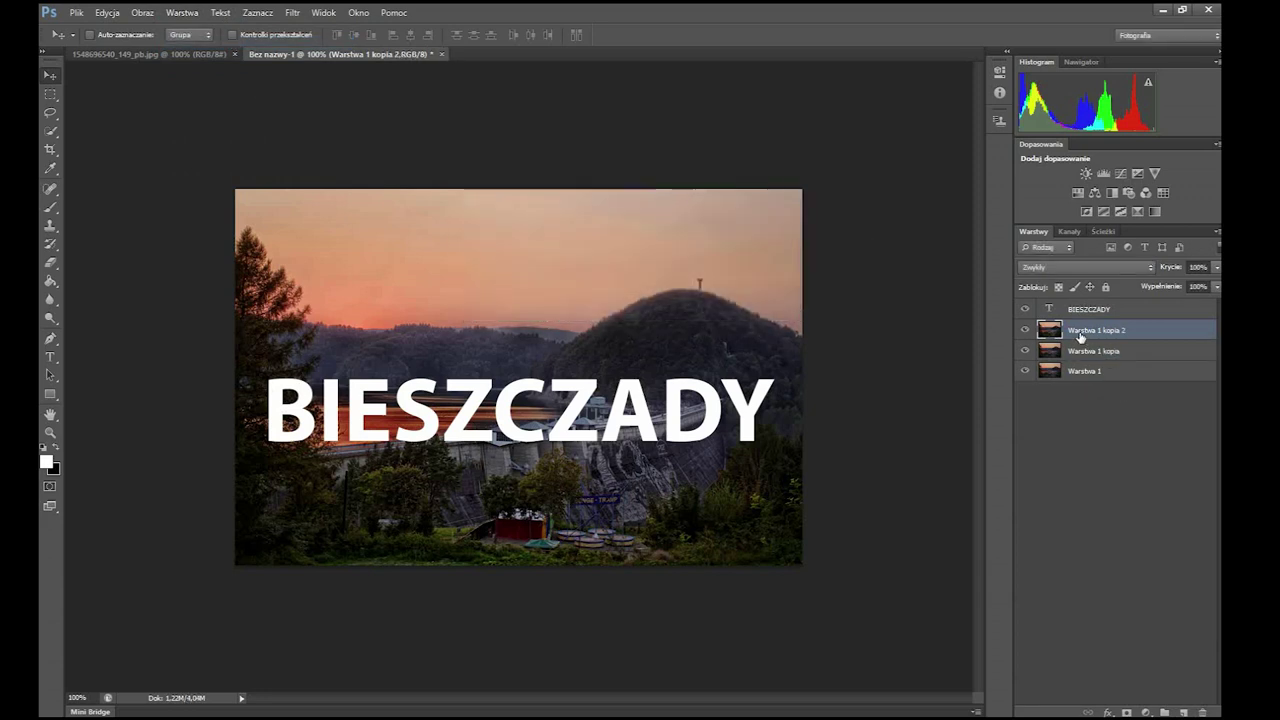
key(Delete)
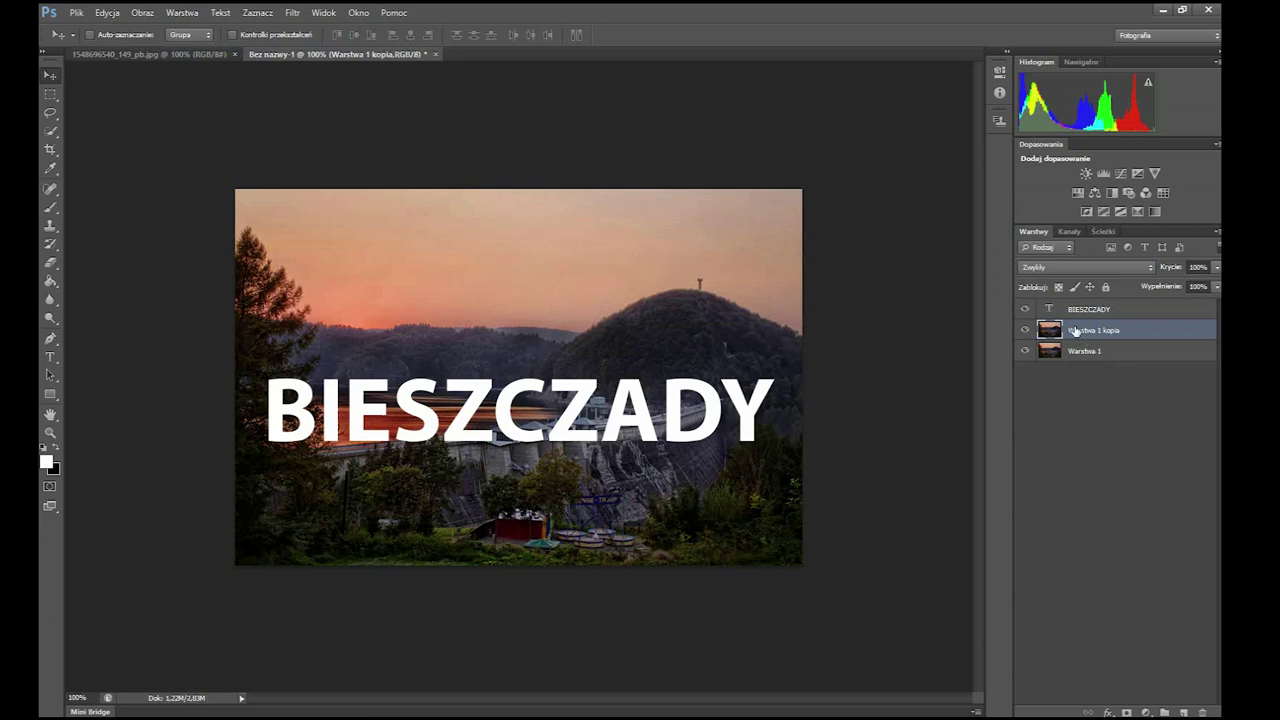
drag(1073, 330, 1068, 298)
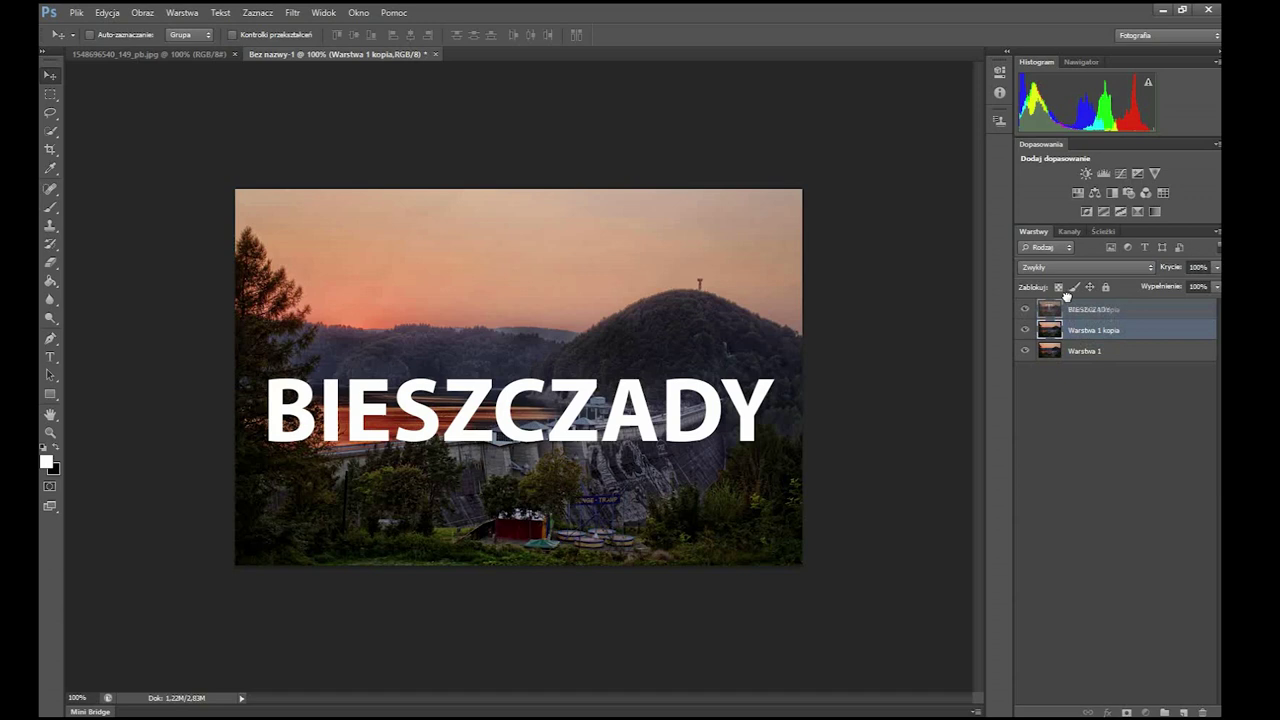
drag(1066, 297, 1074, 310)
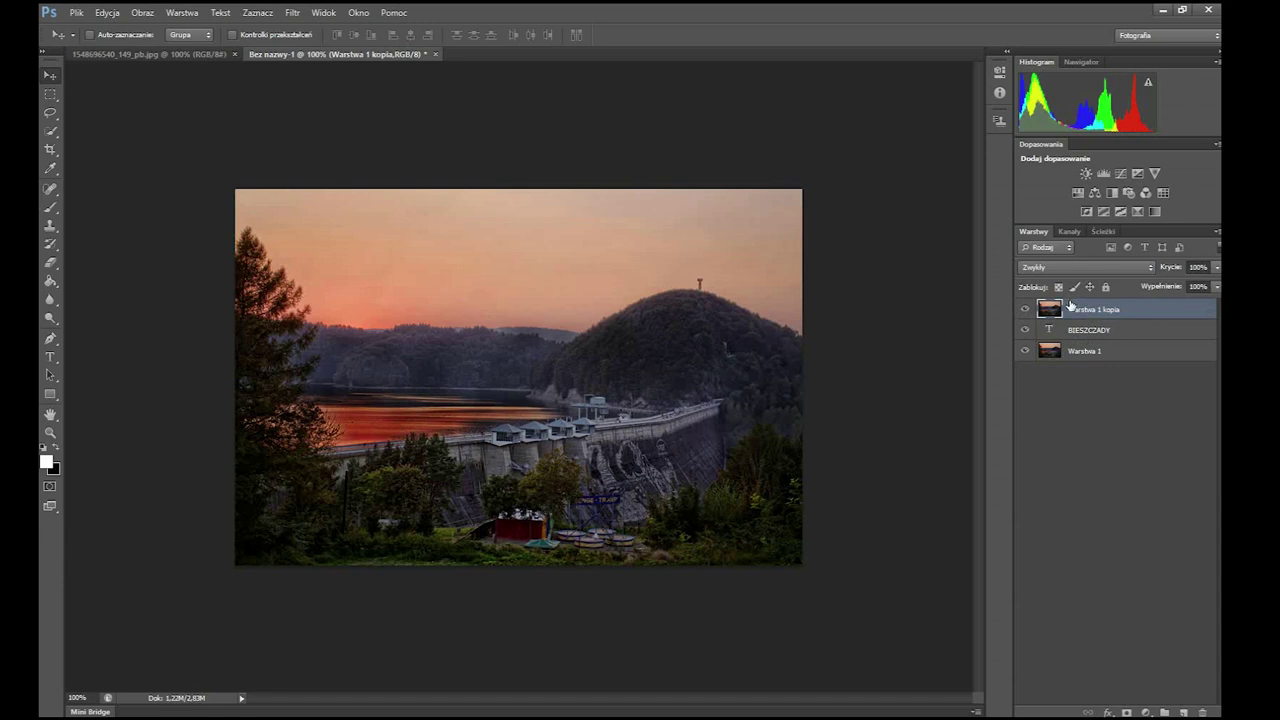
Step: Clip 'Warstwa 1 kopia' to the BIESZCZADY text layer, then make the text layer active
click(181, 14)
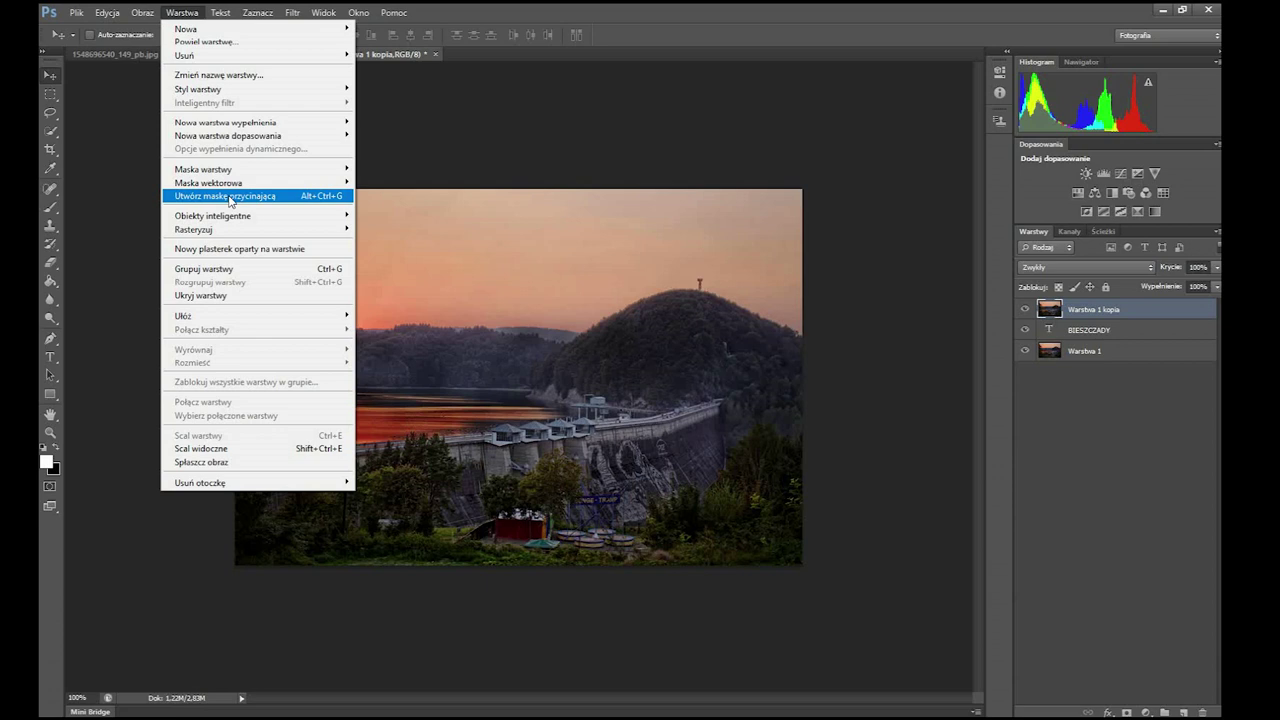
click(229, 197)
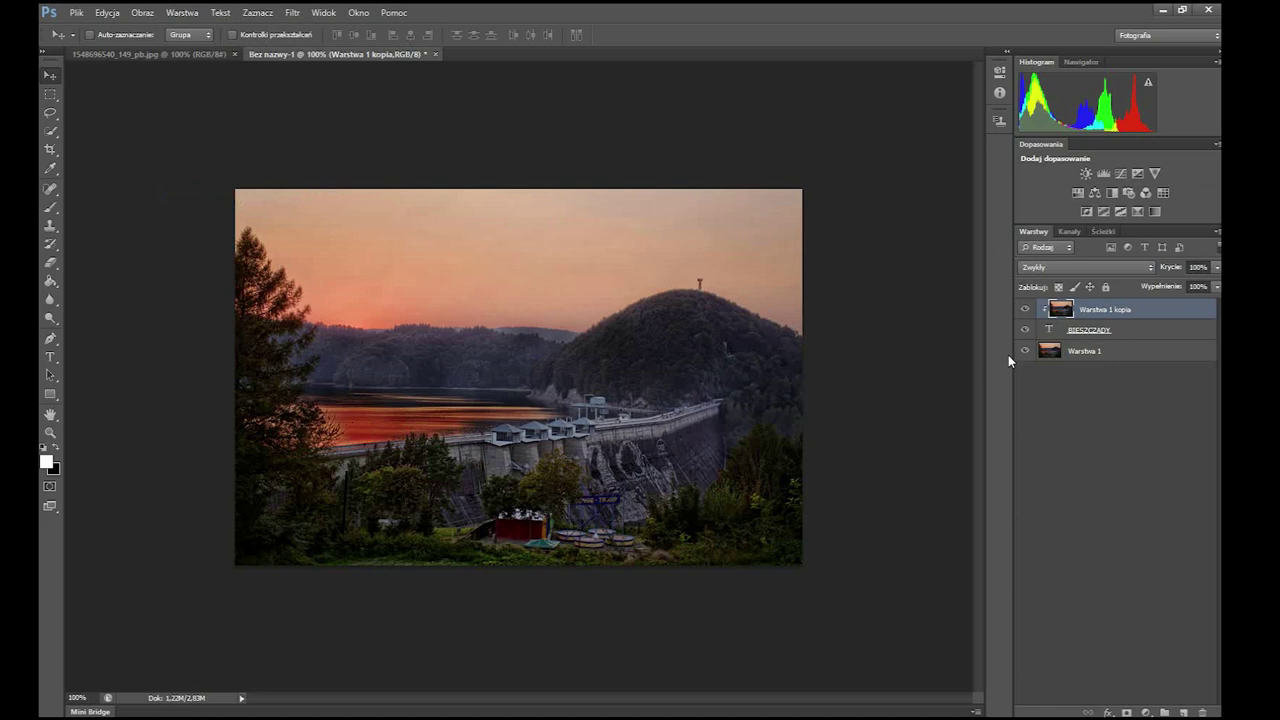
click(1091, 333)
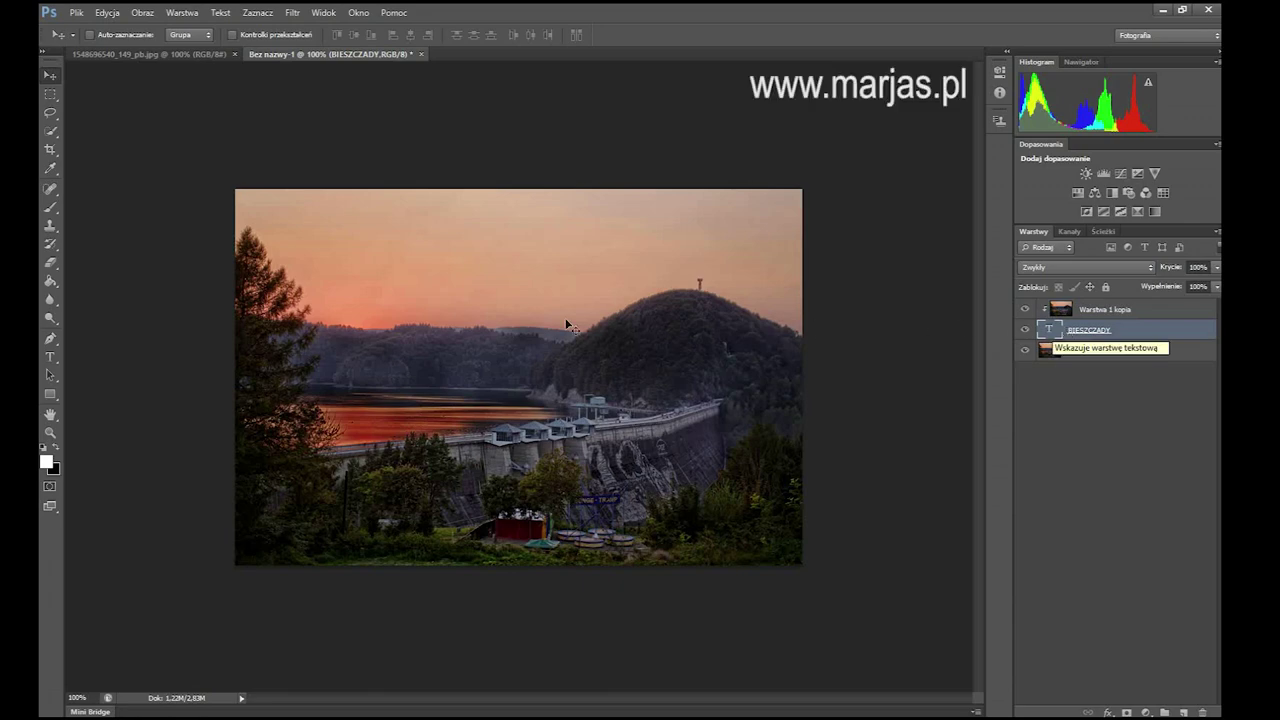
click(193, 11)
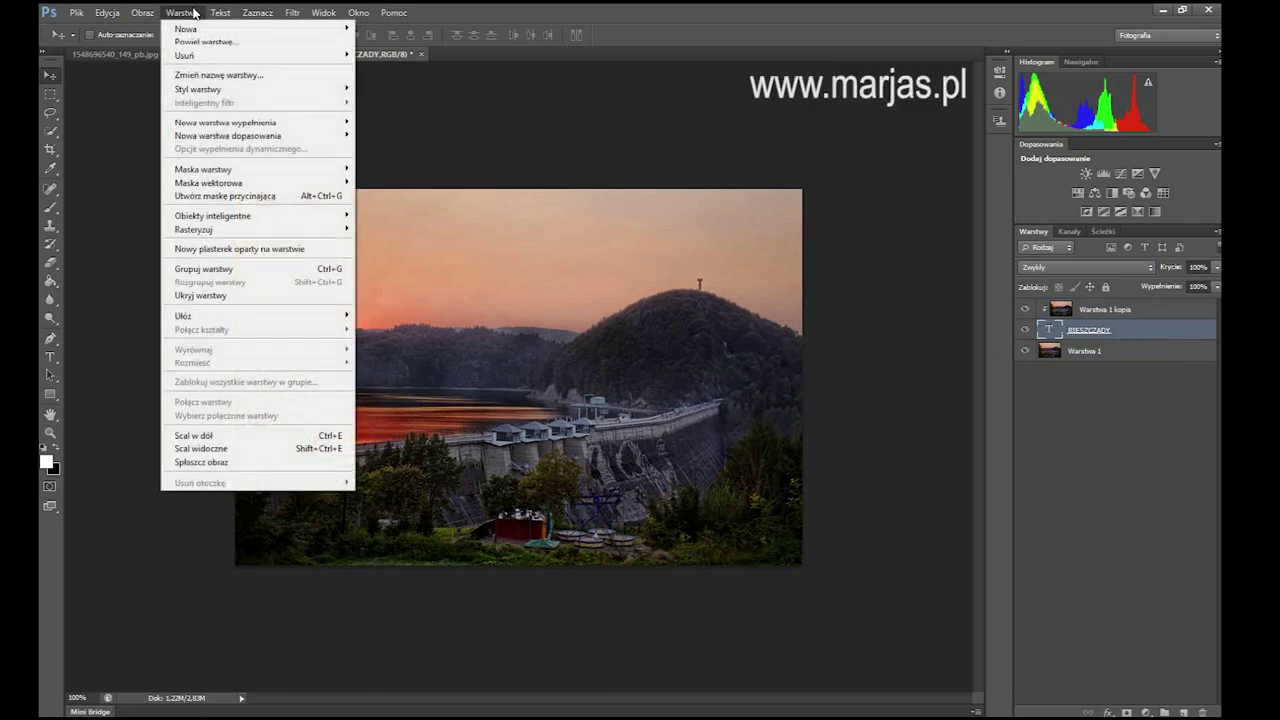
mouse_move(198, 89)
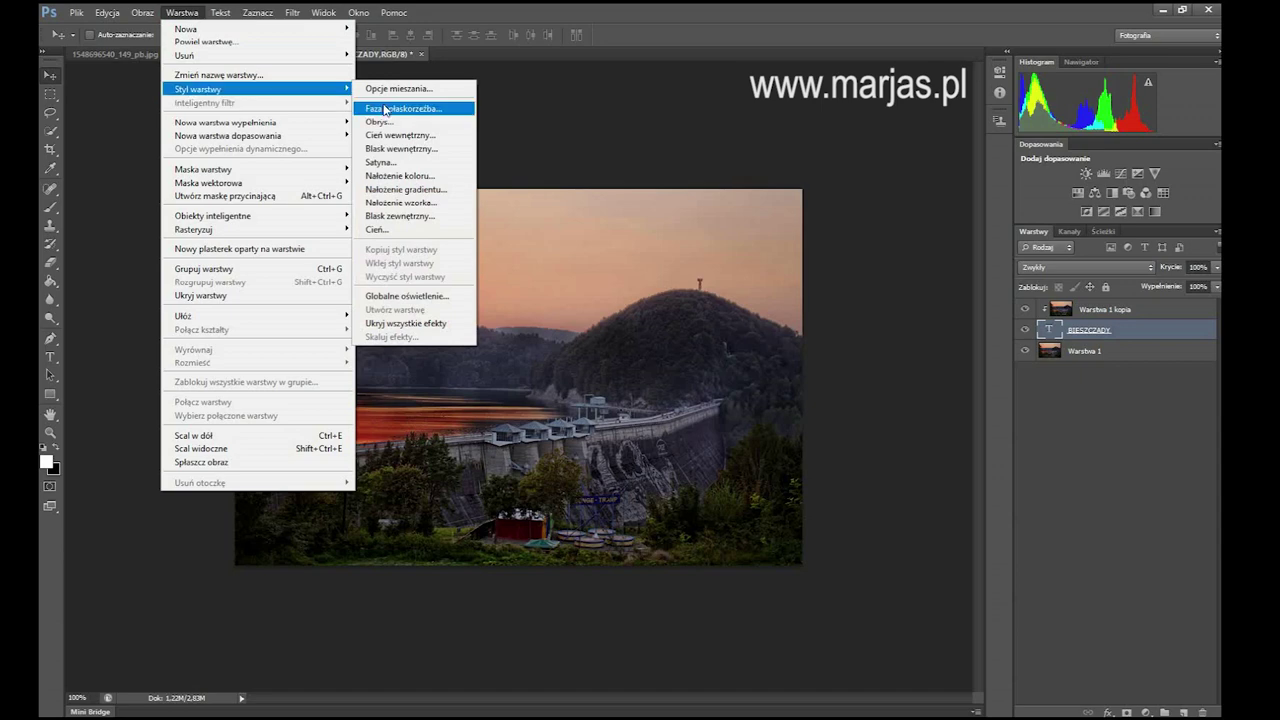
Step: Open the Faza i płaskorzeźba (Bevel and Emboss) layer style for BIESZCZADY
click(385, 108)
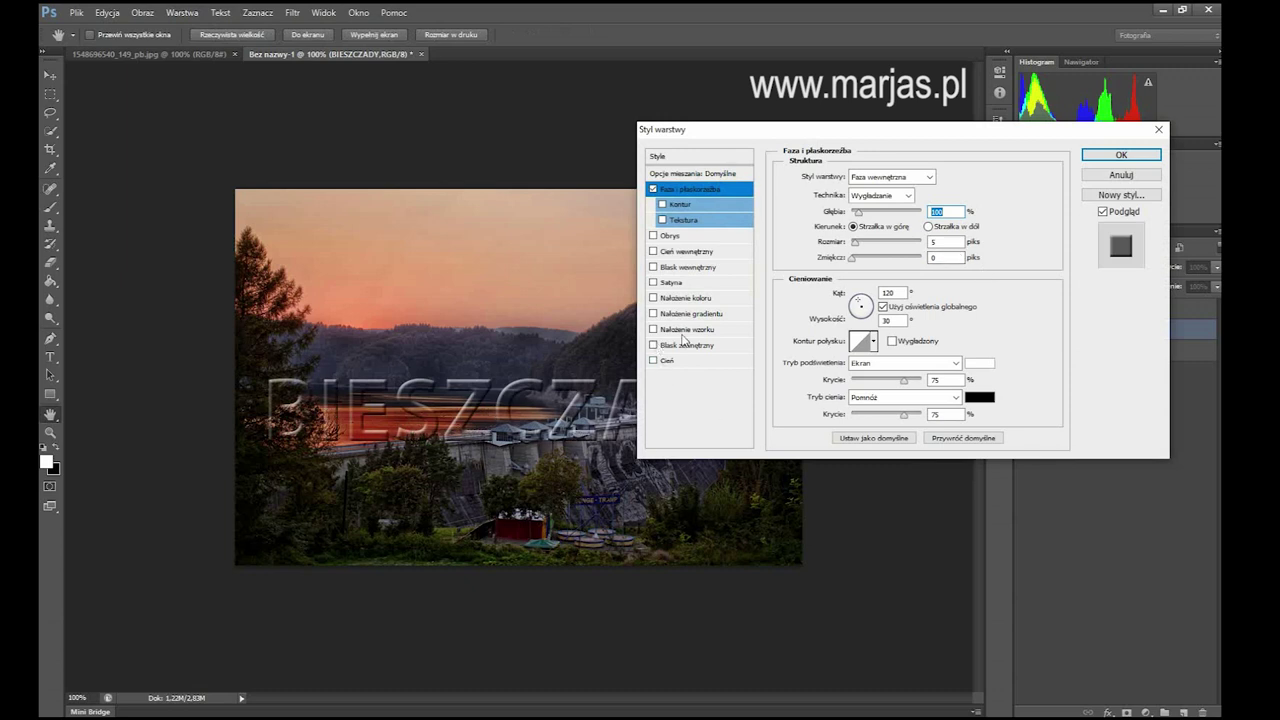
Step: Try the Żłobienie and Płaskorzeźba obrysu bevel styles, then settle on Płaskorzeźba
drag(880, 131, 1029, 130)
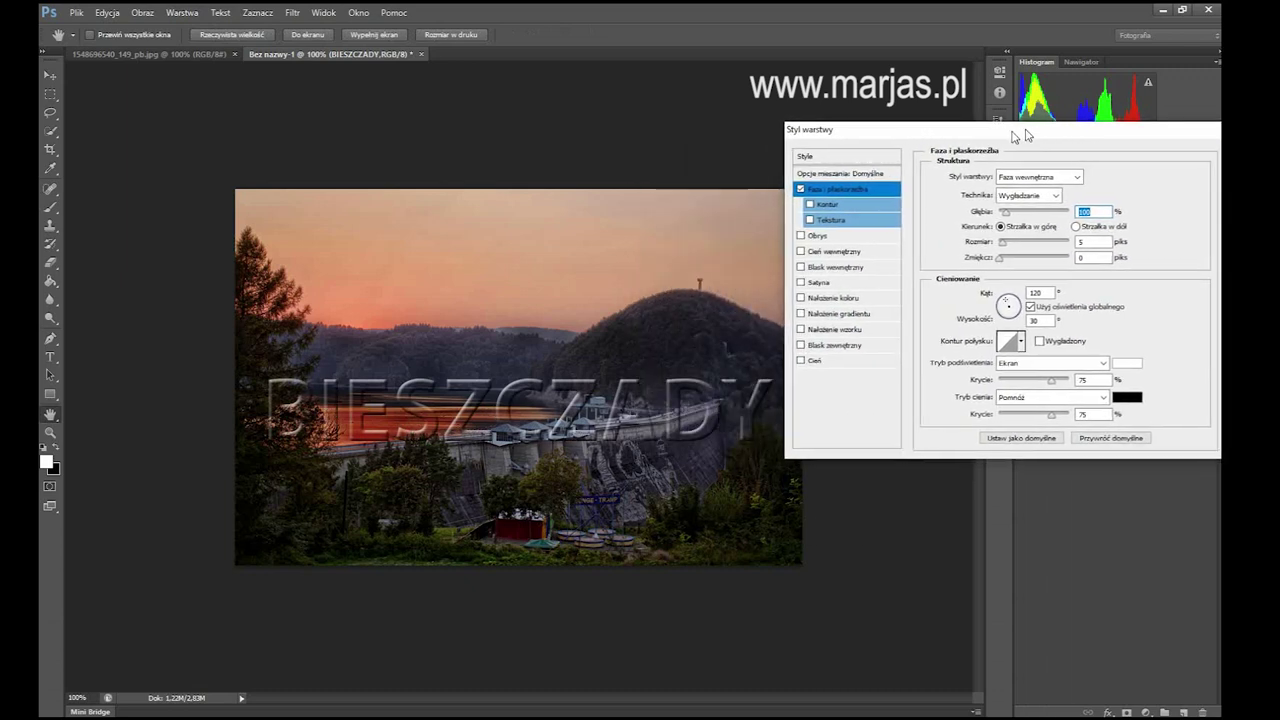
click(1047, 174)
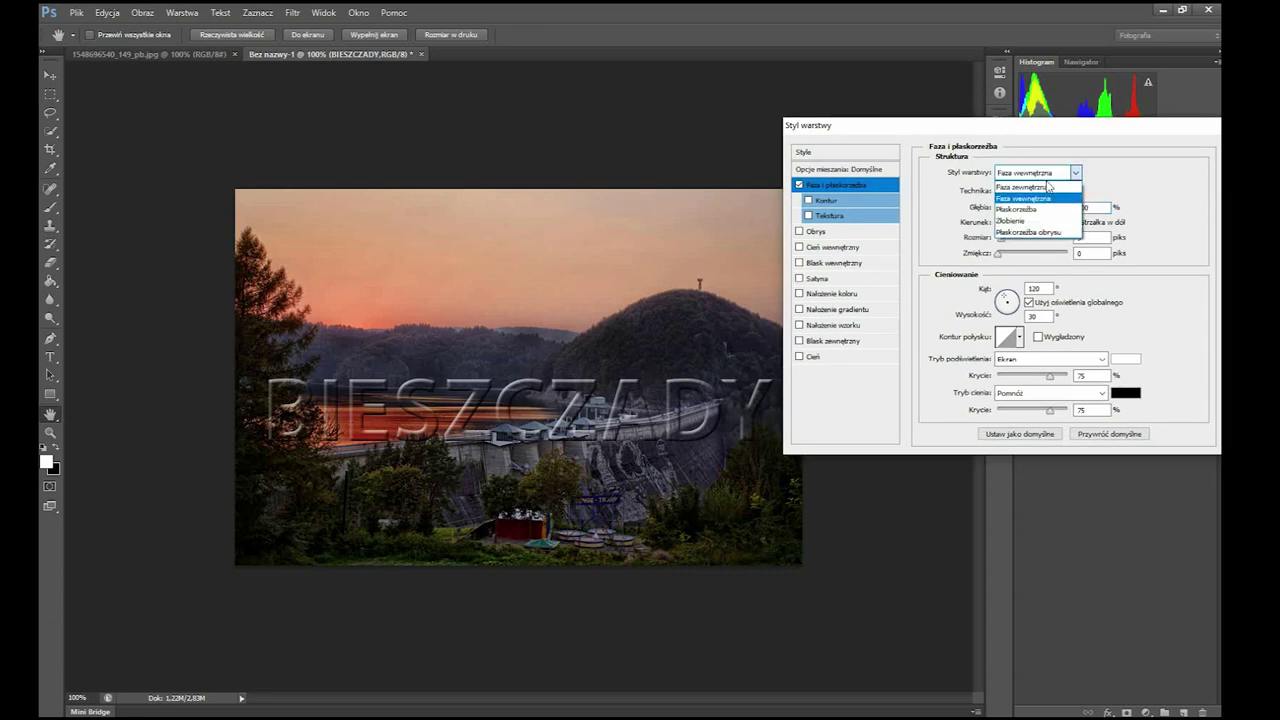
click(1047, 210)
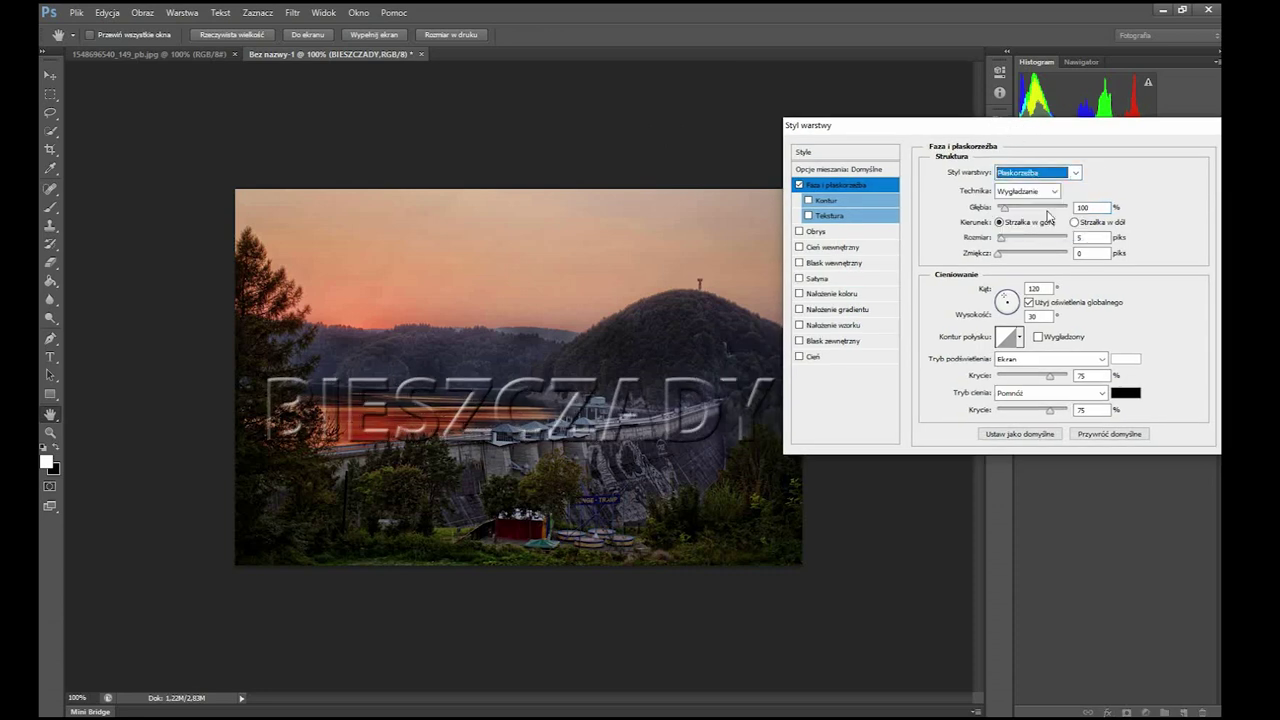
click(1038, 175)
click(1040, 220)
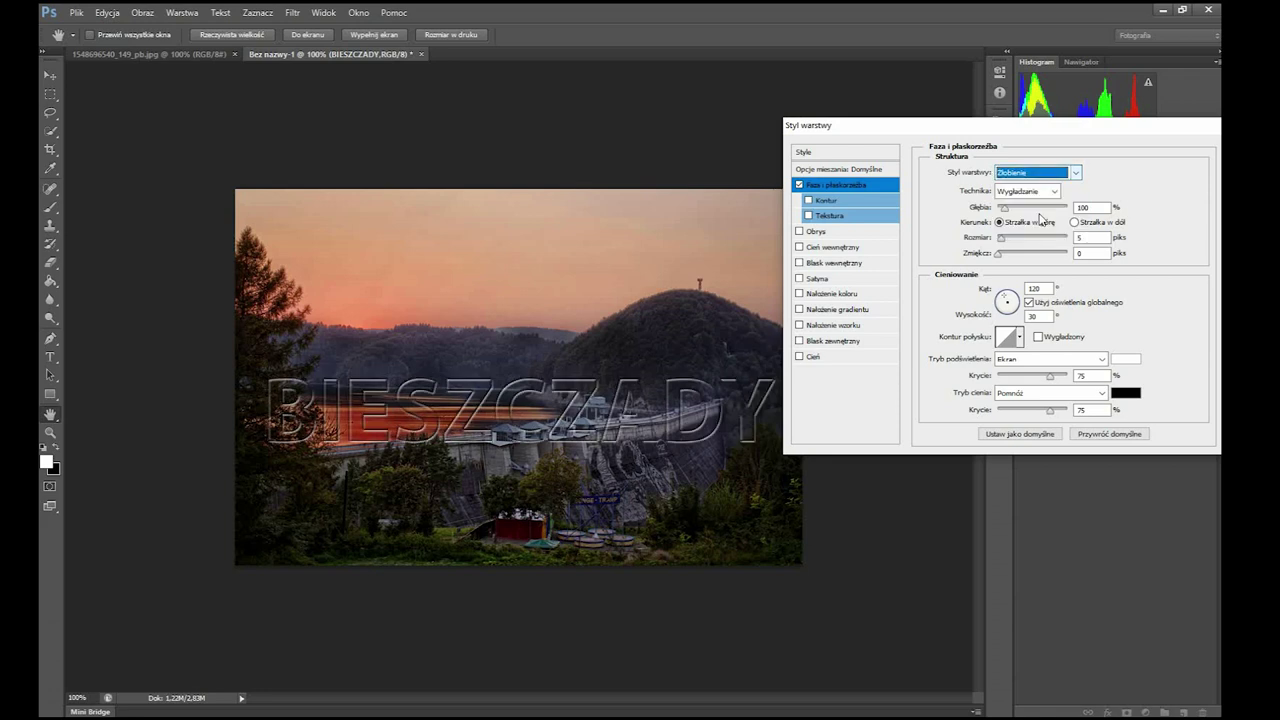
click(1038, 174)
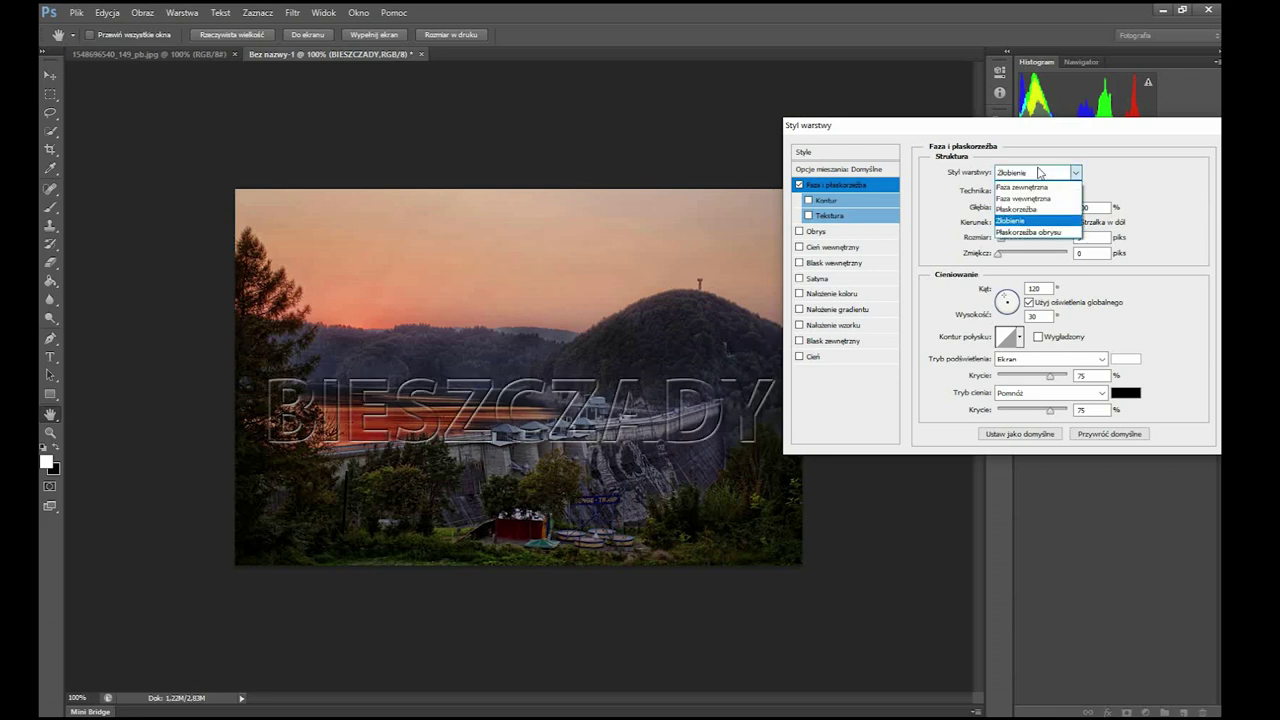
click(1042, 233)
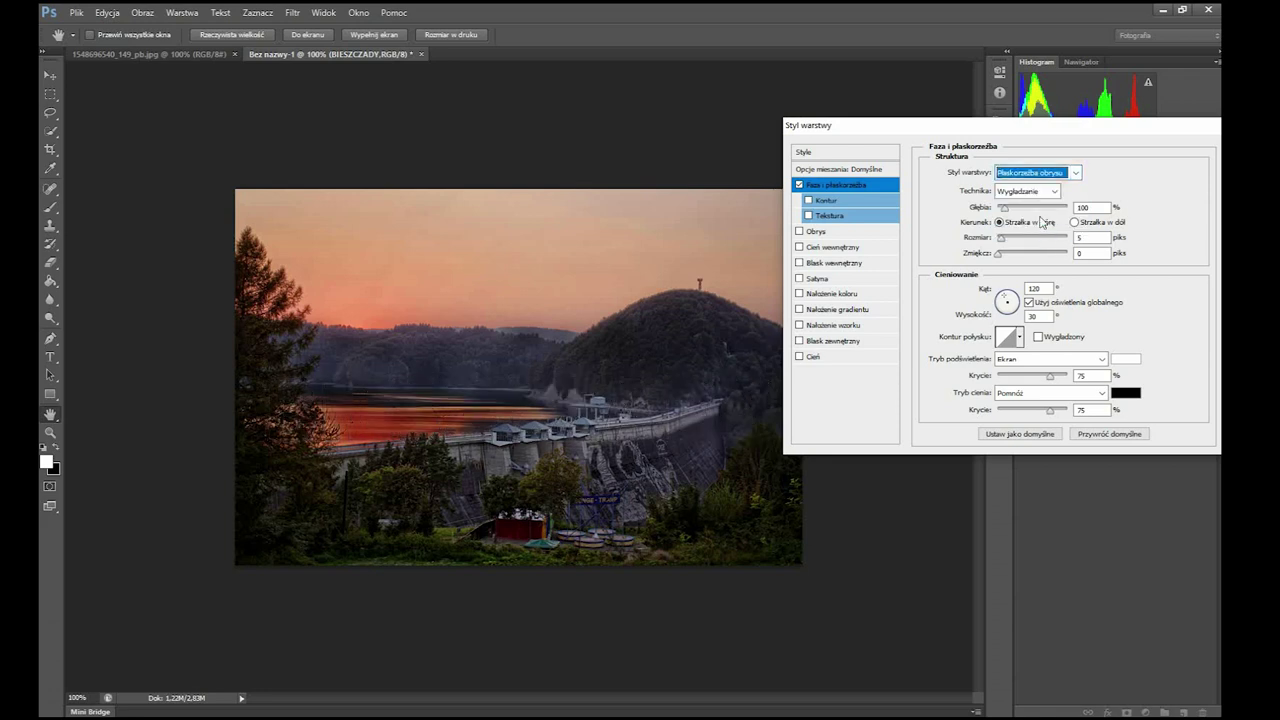
click(1038, 174)
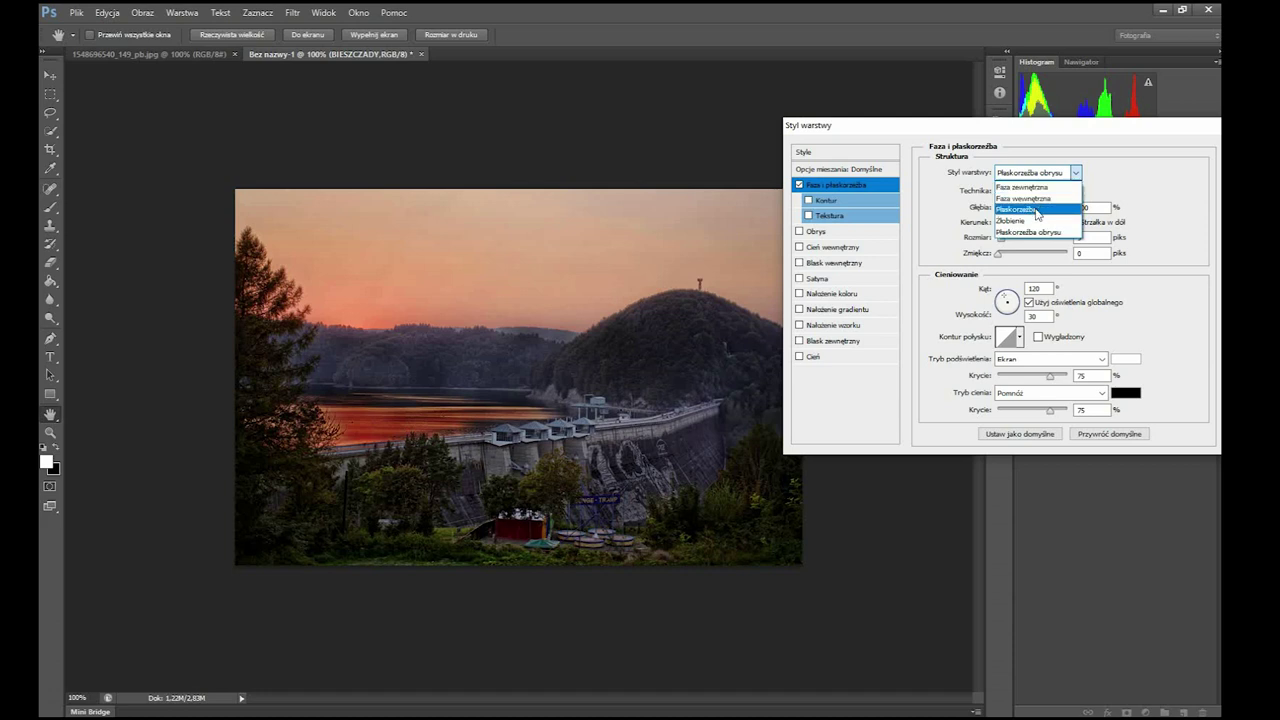
click(1037, 211)
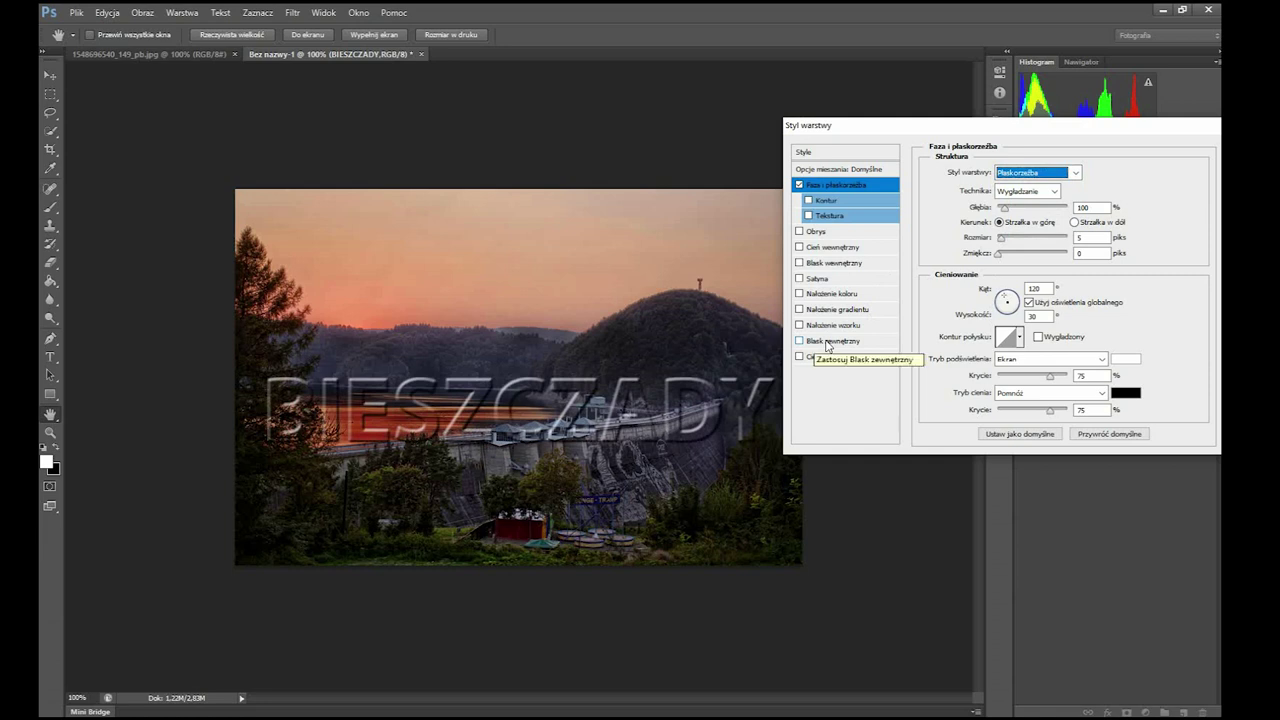
Step: Add an outer glow in Zwykły blend mode with a near-black 1,1,1 colour
click(828, 342)
click(1040, 172)
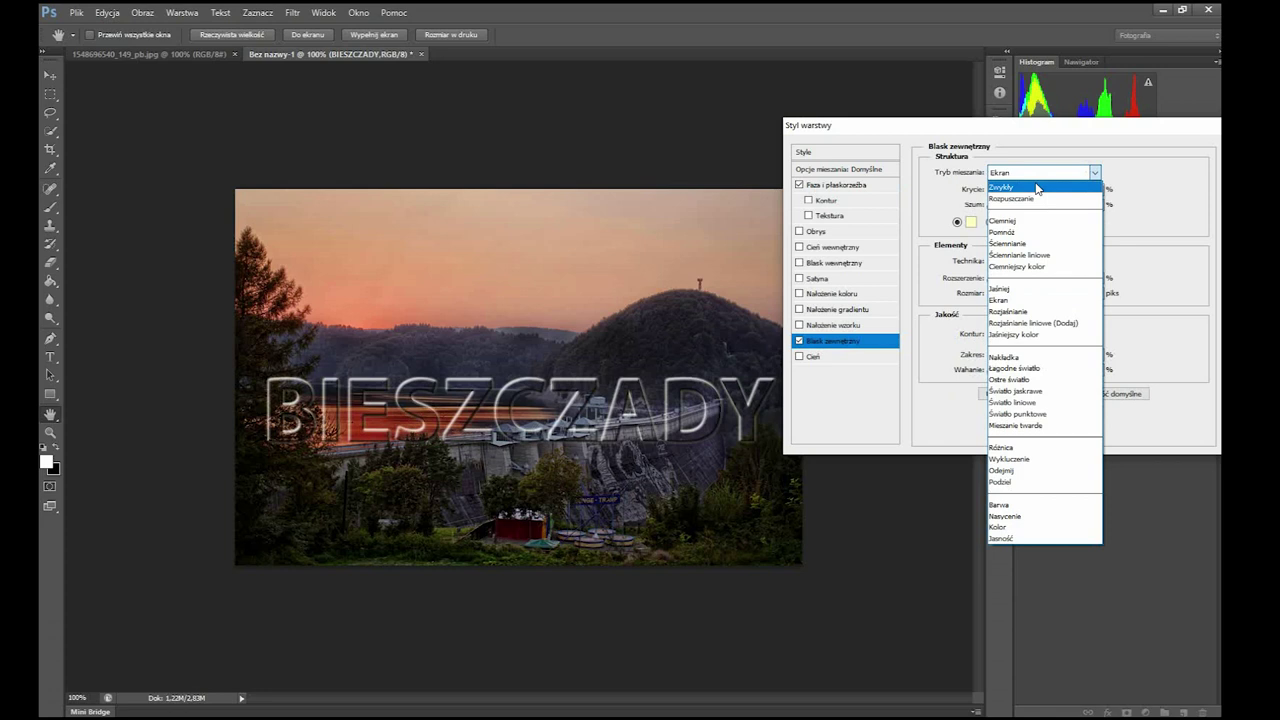
click(1037, 188)
click(986, 224)
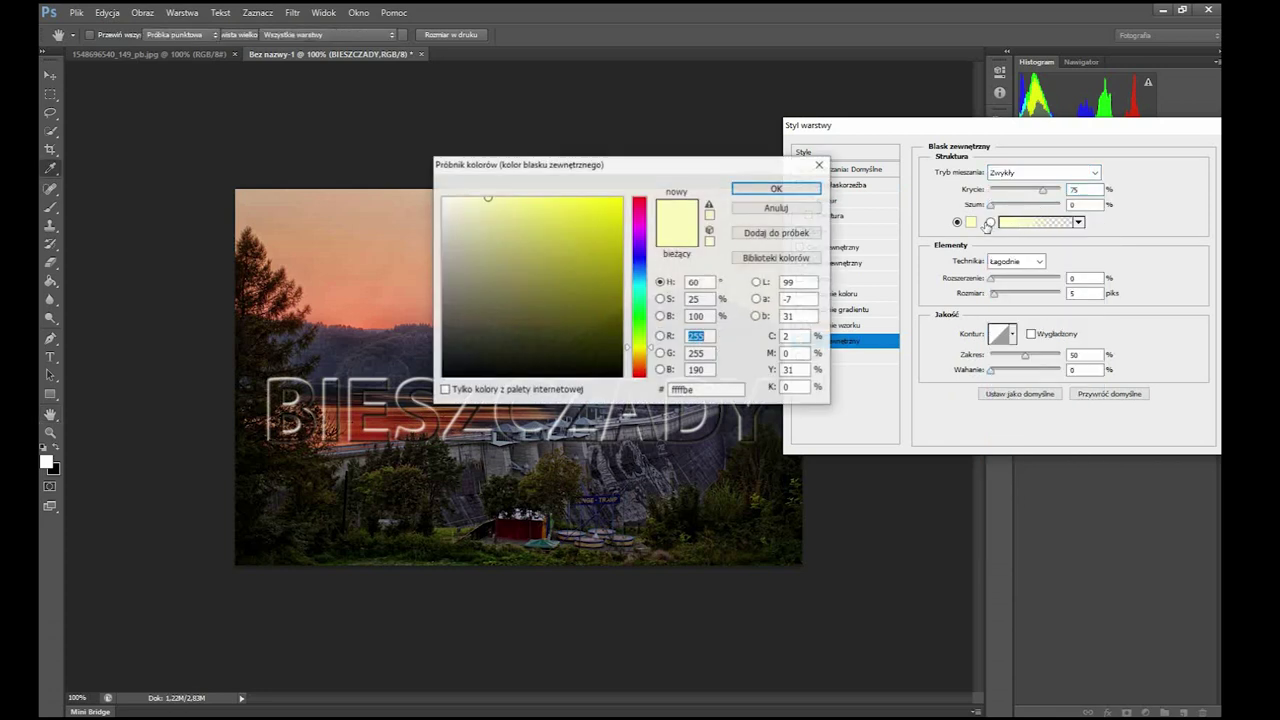
text(1)
key(Tab)
text(1)
key(Tab)
text(1)
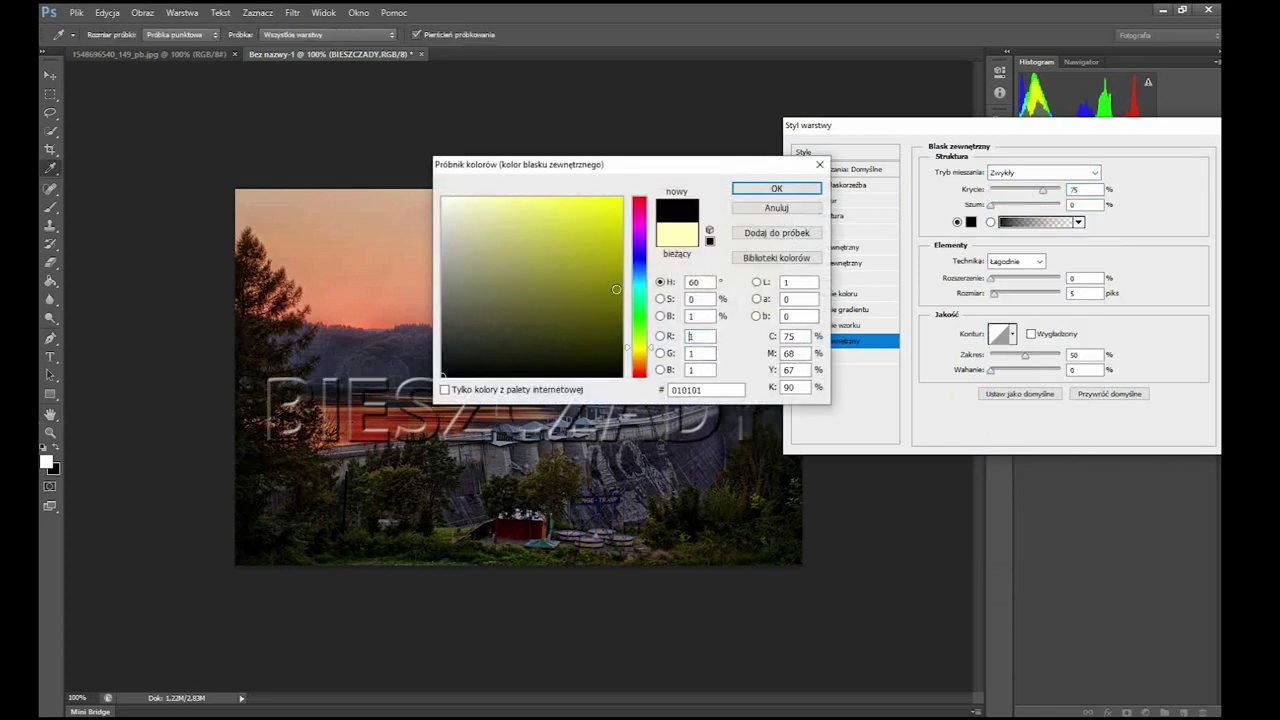
click(770, 188)
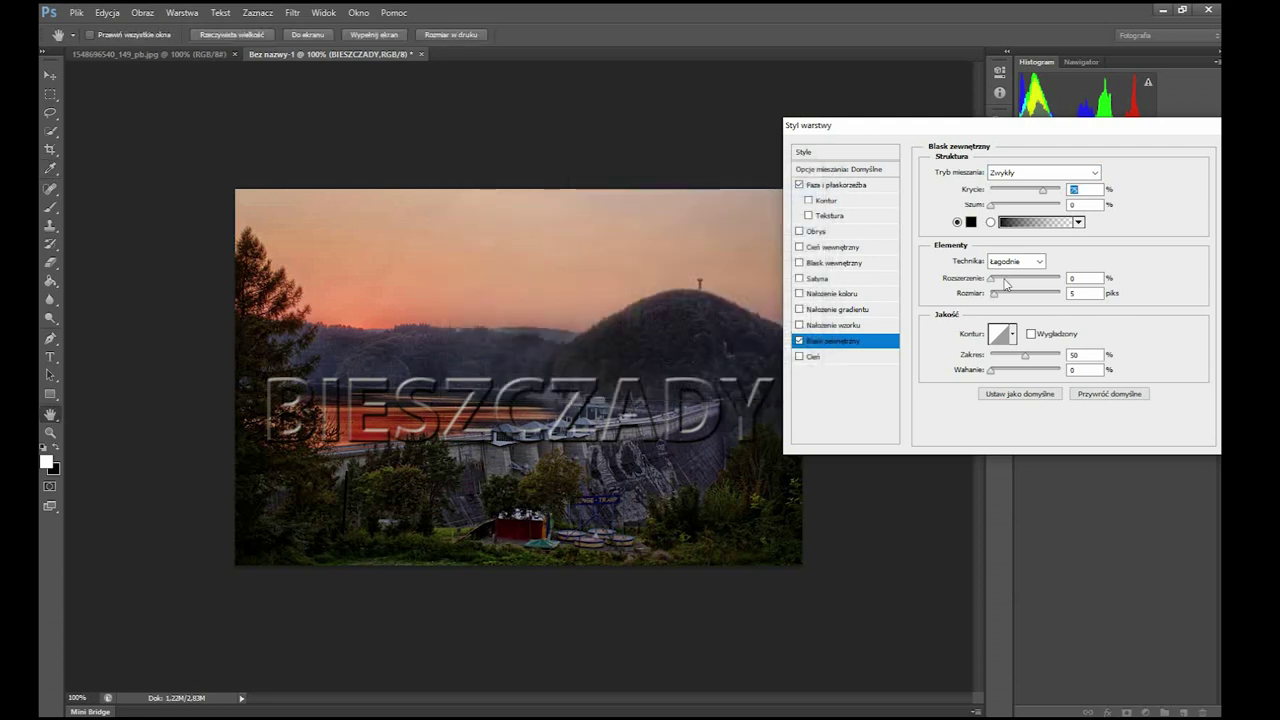
Step: Set the glow to 77% spread and 4 px size, make it white, and apply
drag(1013, 280, 1070, 298)
drag(1070, 298, 1009, 304)
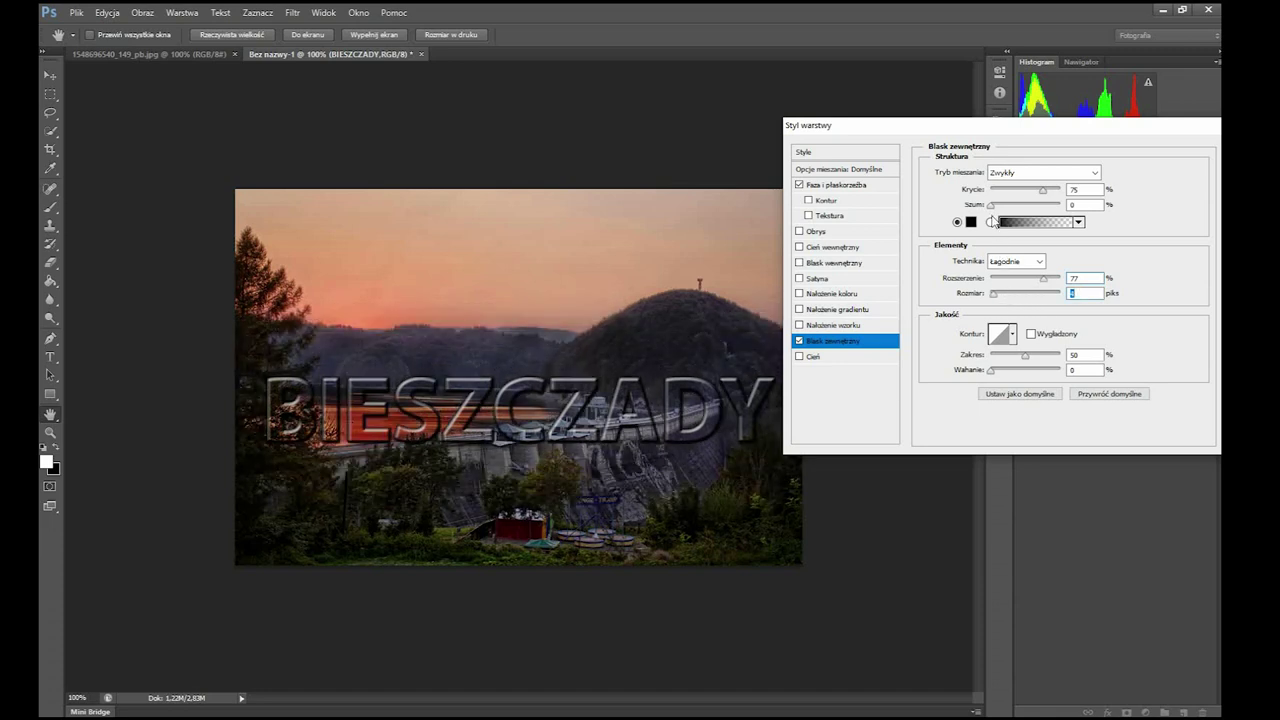
click(970, 222)
click(444, 199)
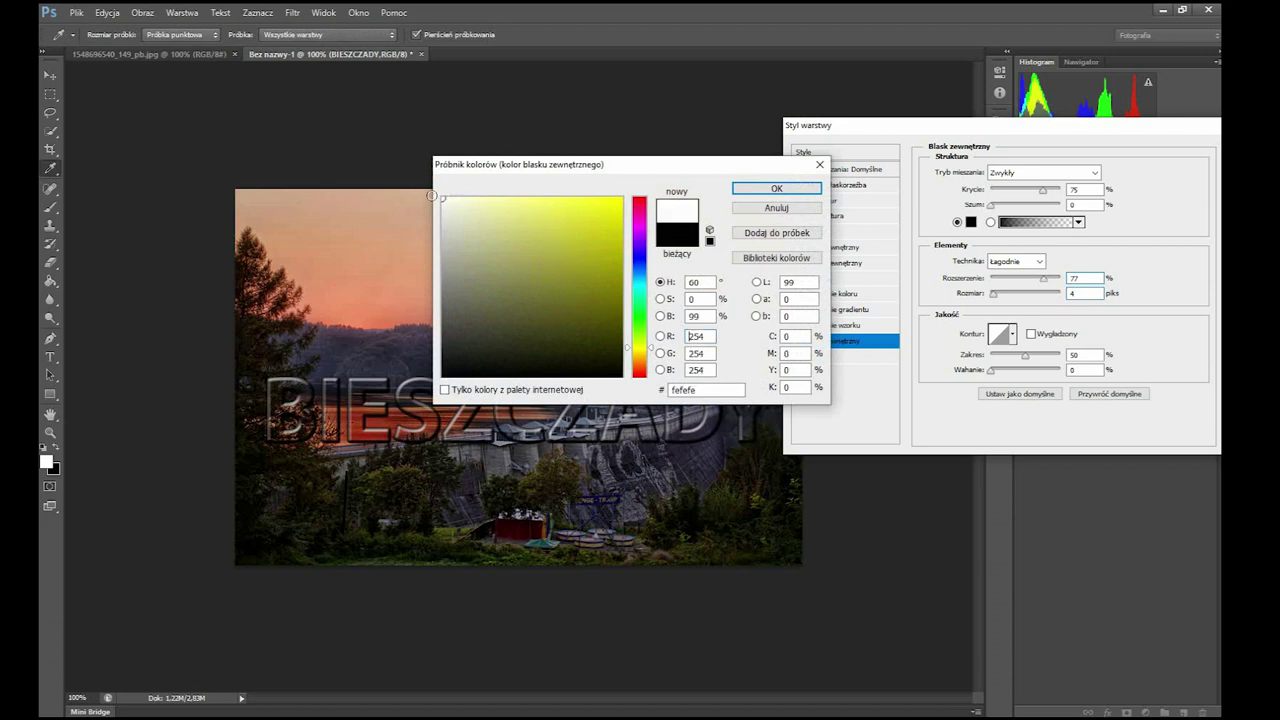
click(784, 186)
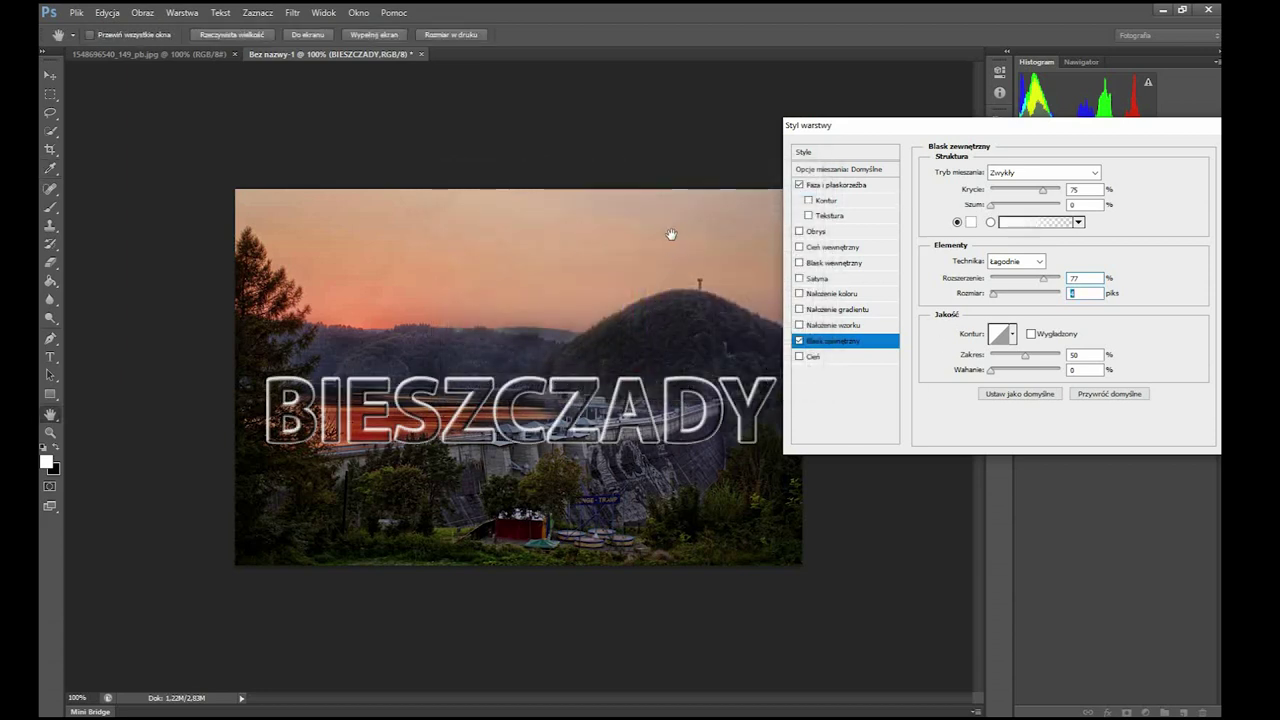
drag(1201, 127, 1088, 133)
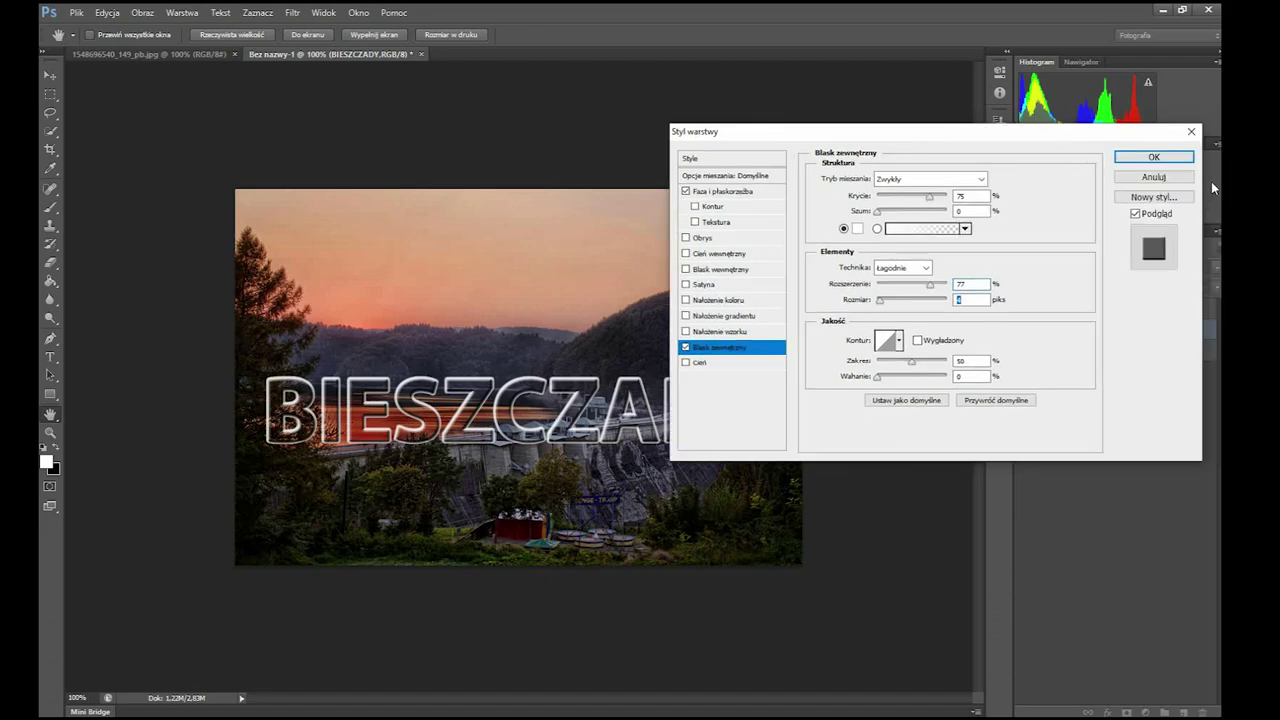
click(1154, 157)
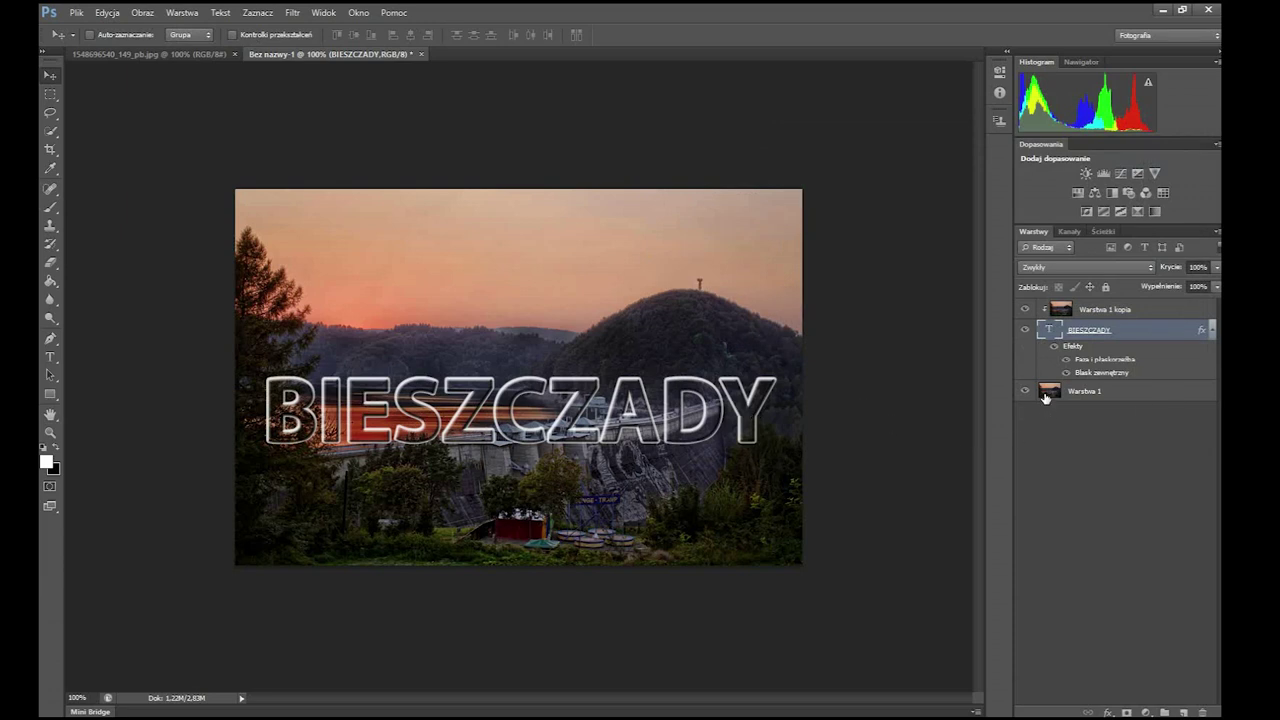
Step: Select the 'Warstwa 1 kopia' layer and switch to the Rectangular Marquee tool
key(alt+bracketright)
key(m)
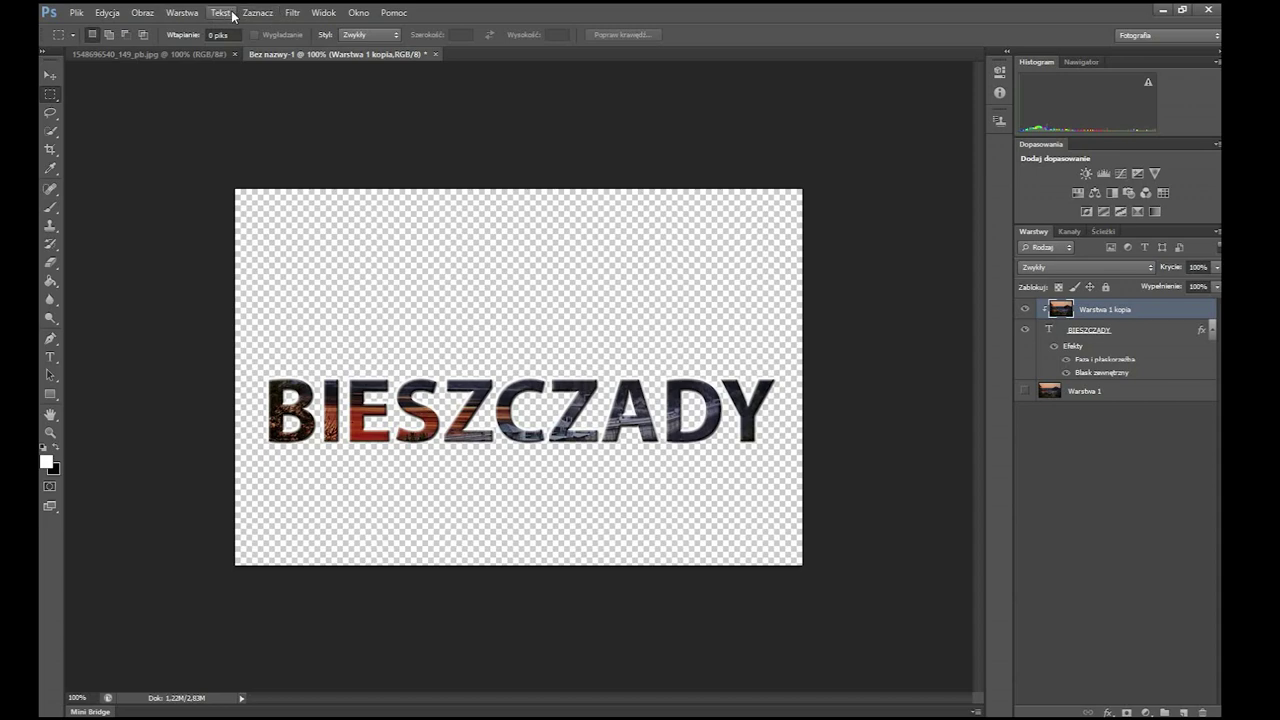
click(192, 13)
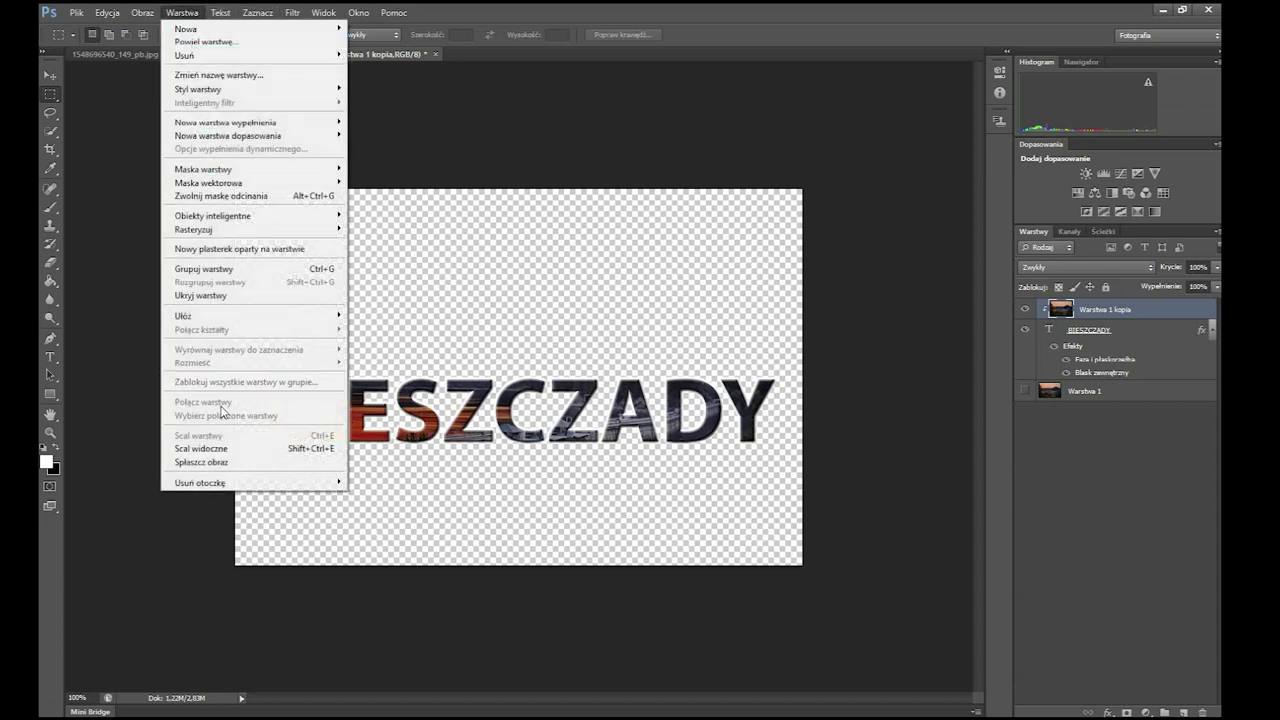
Step: Merge visible layers, marquee-select around BIESZCZADY, and start a clipboard-sized 722×97 transparent document
click(215, 448)
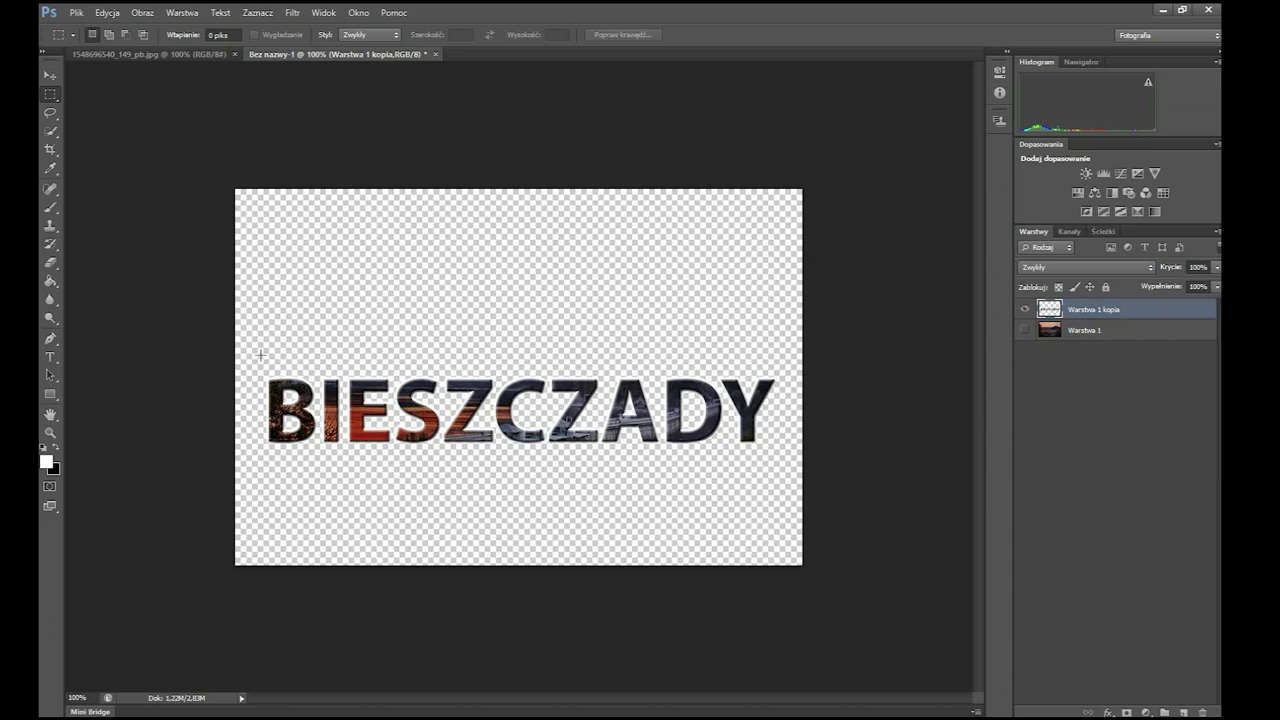
drag(258, 360, 794, 457)
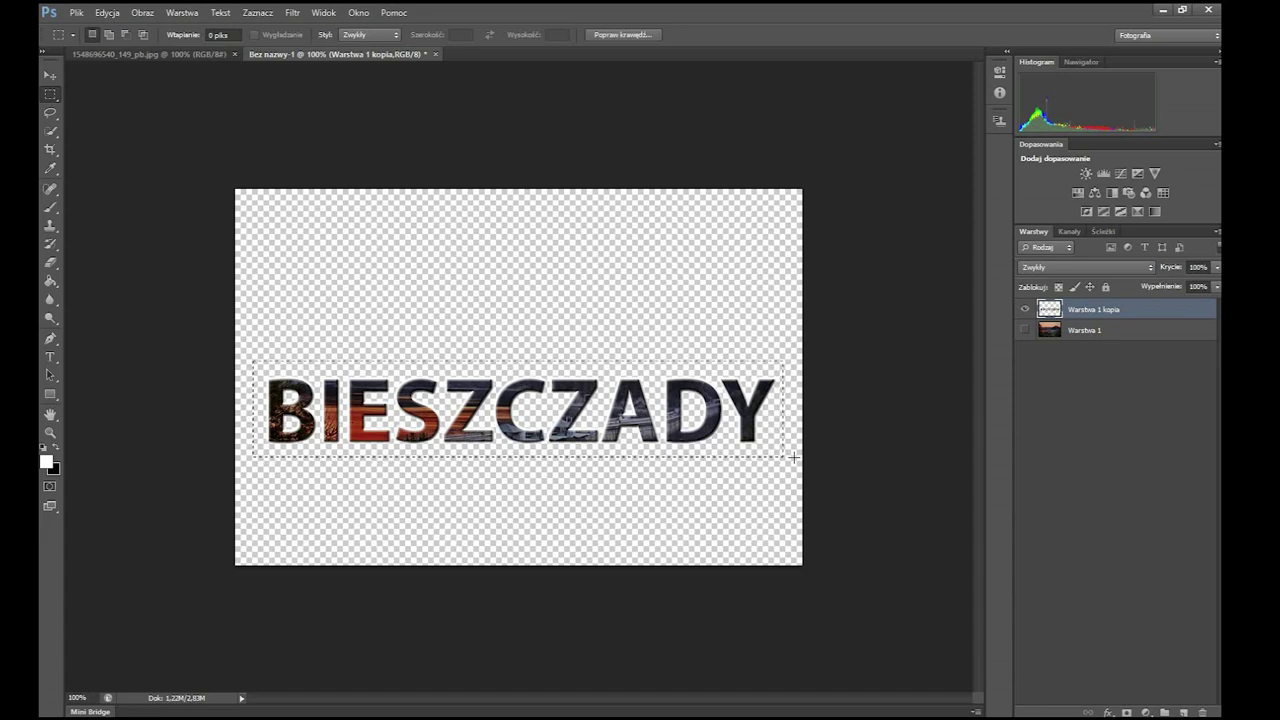
click(87, 12)
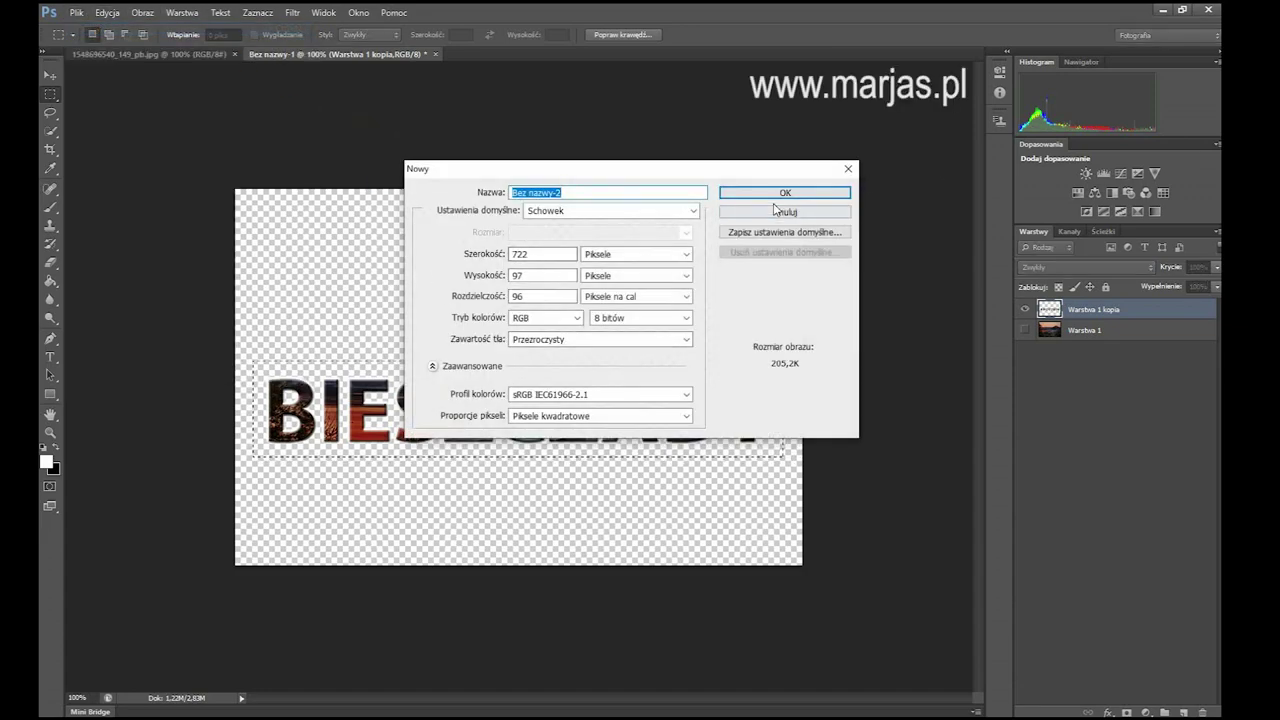
Step: Create the 722×97 transparent document and paste the BIESZCZADY lettering into it
click(785, 193)
click(785, 193)
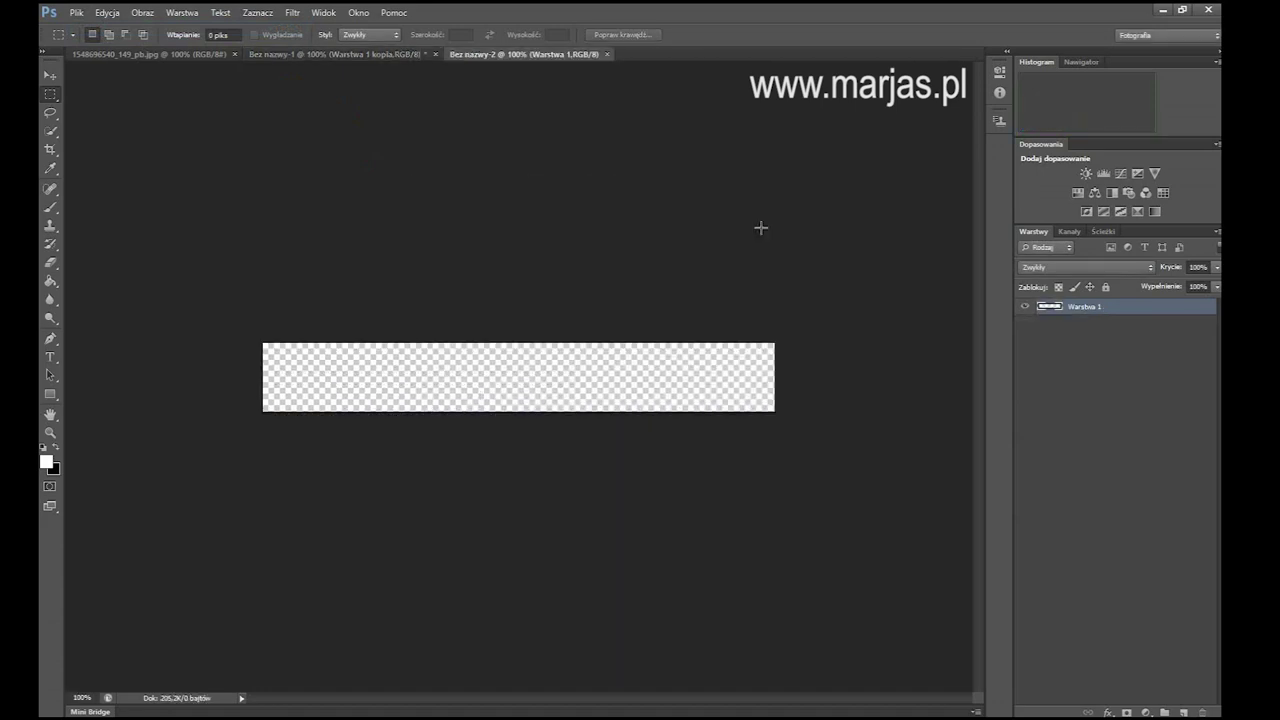
key(ctrl+v)
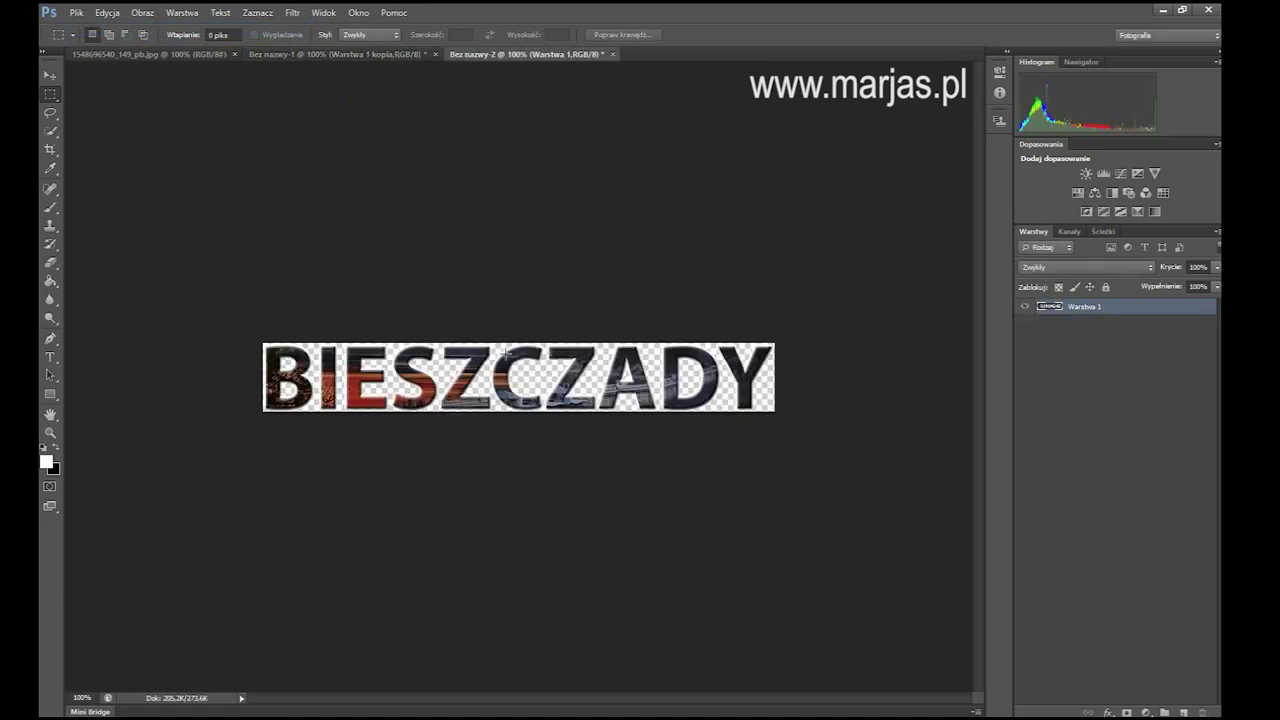
Step: Start Save As for the new document and show the file format list
click(80, 14)
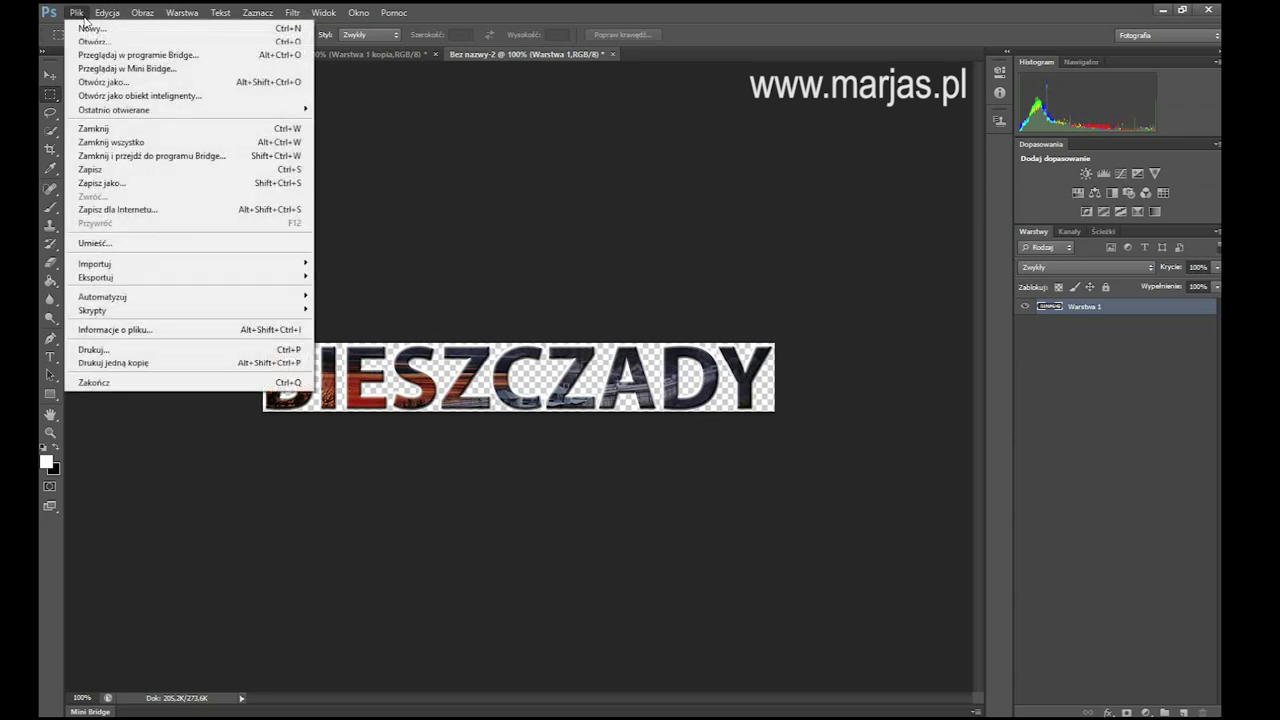
click(128, 182)
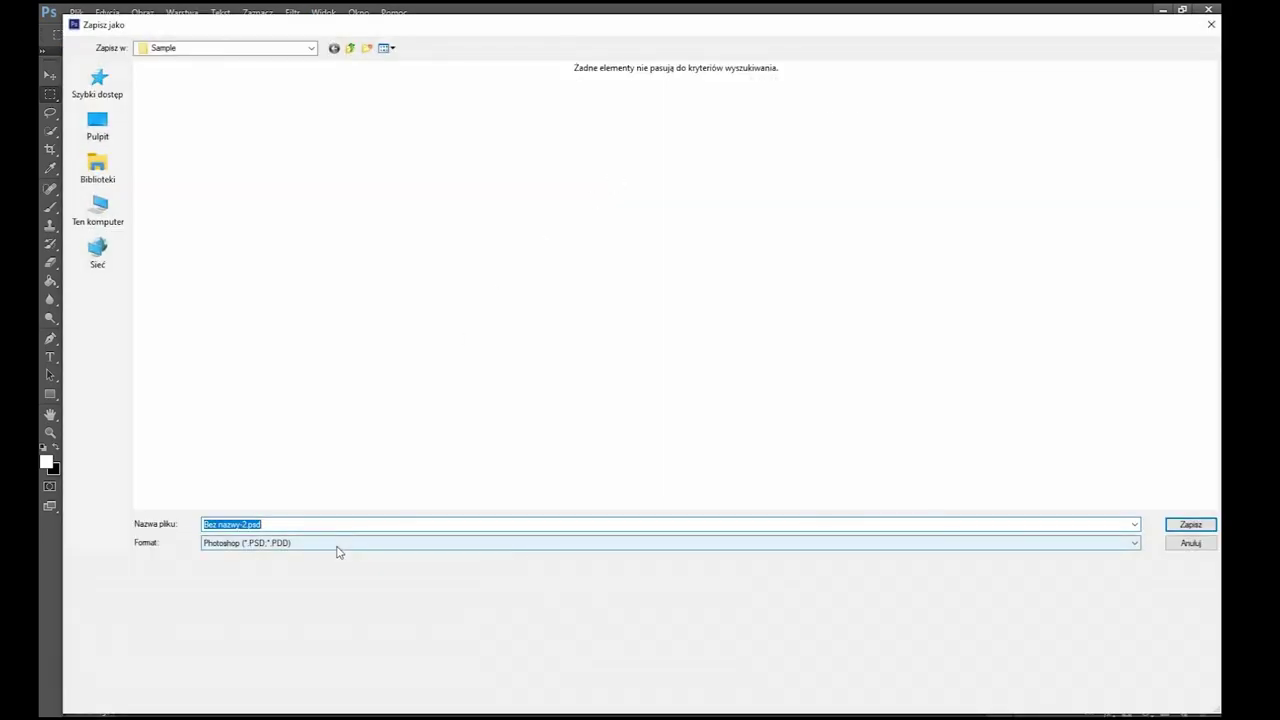
click(335, 543)
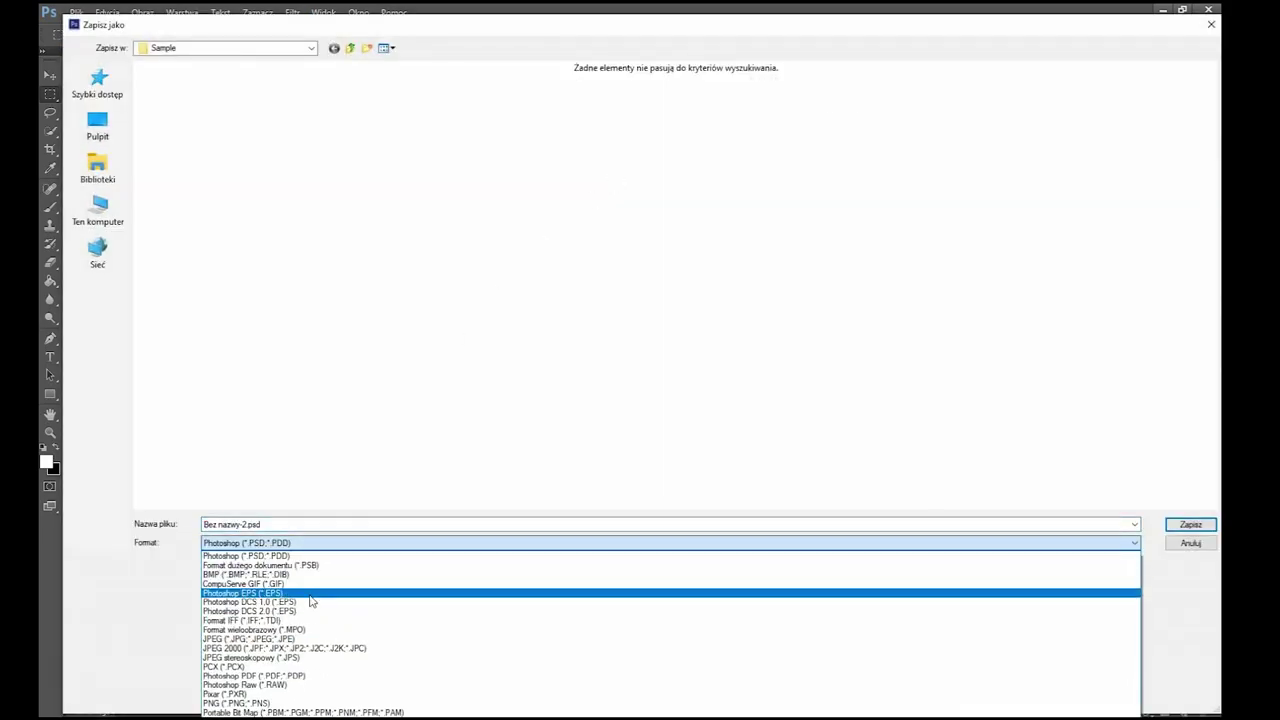
Step: Save the lettering as PNG named 'Test', accepting the default PNG options
click(293, 707)
click(283, 525)
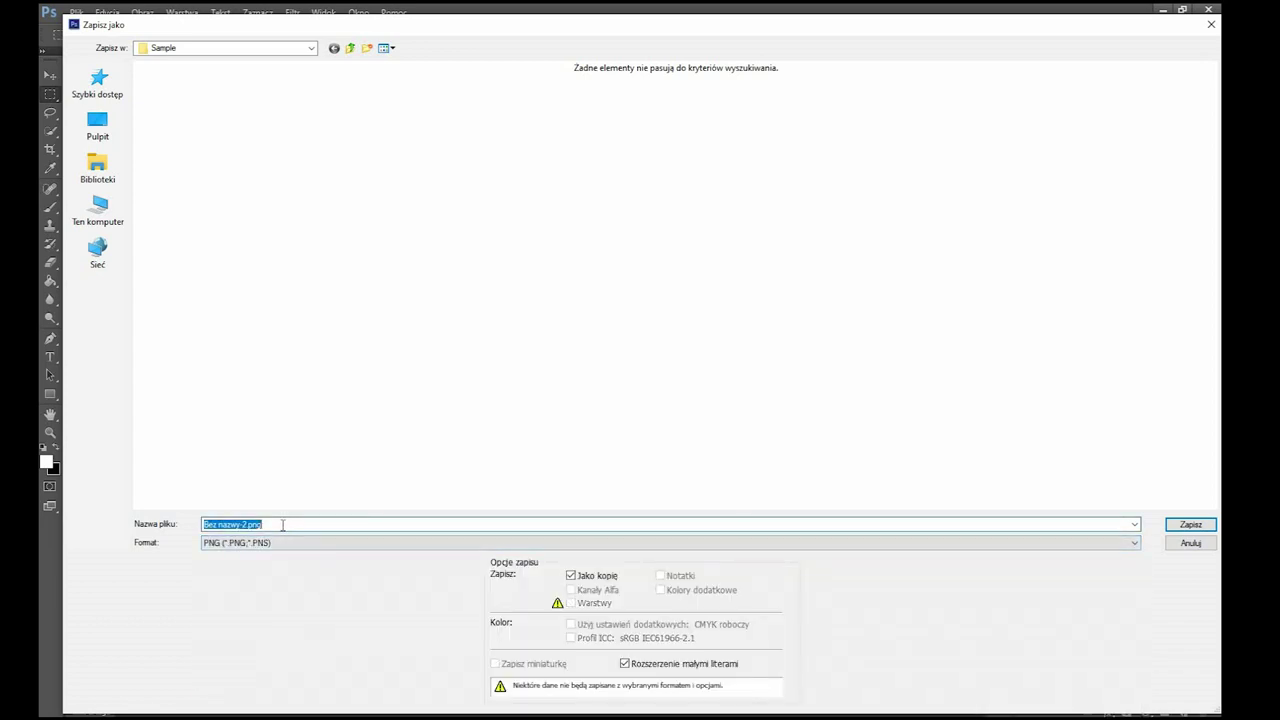
text(Test)
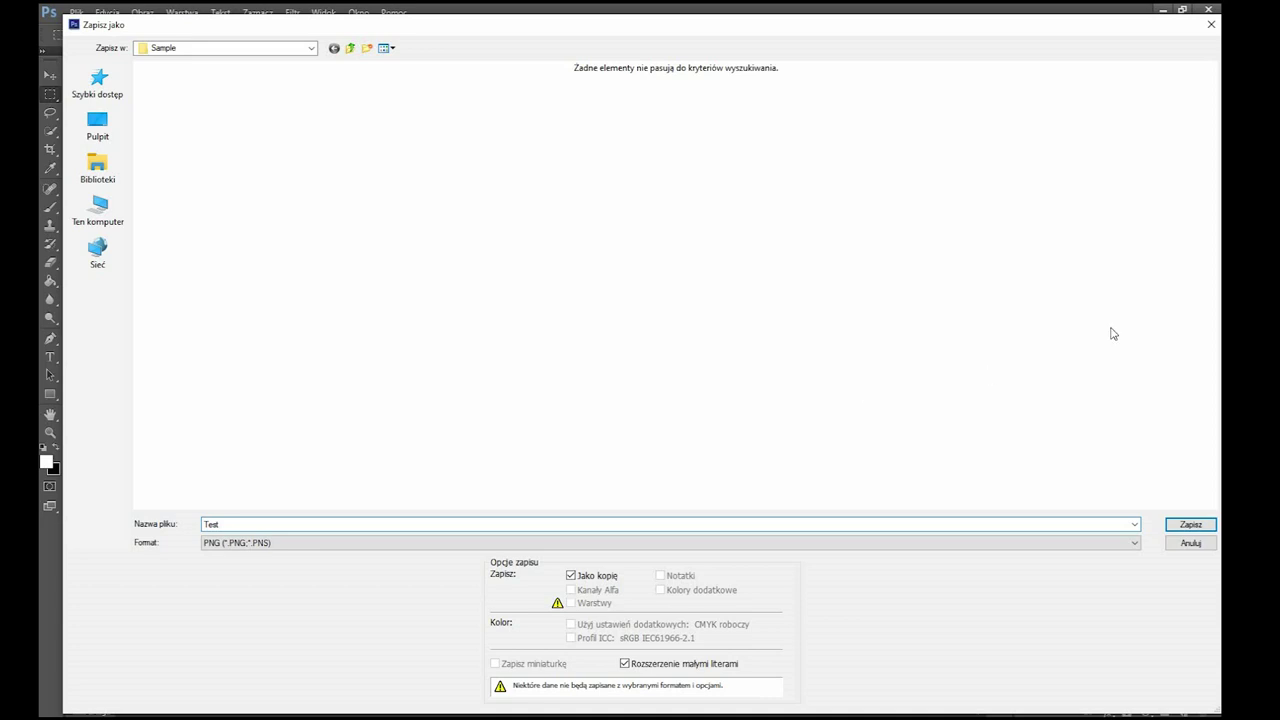
click(1190, 522)
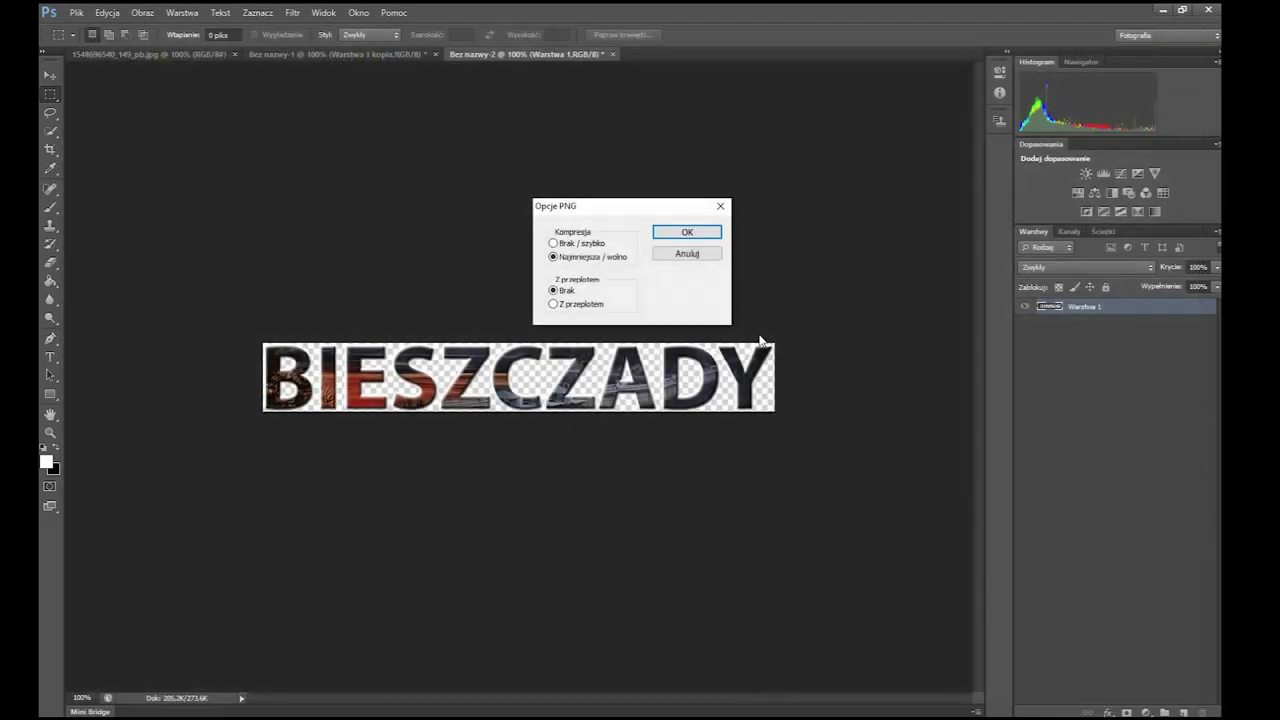
click(695, 231)
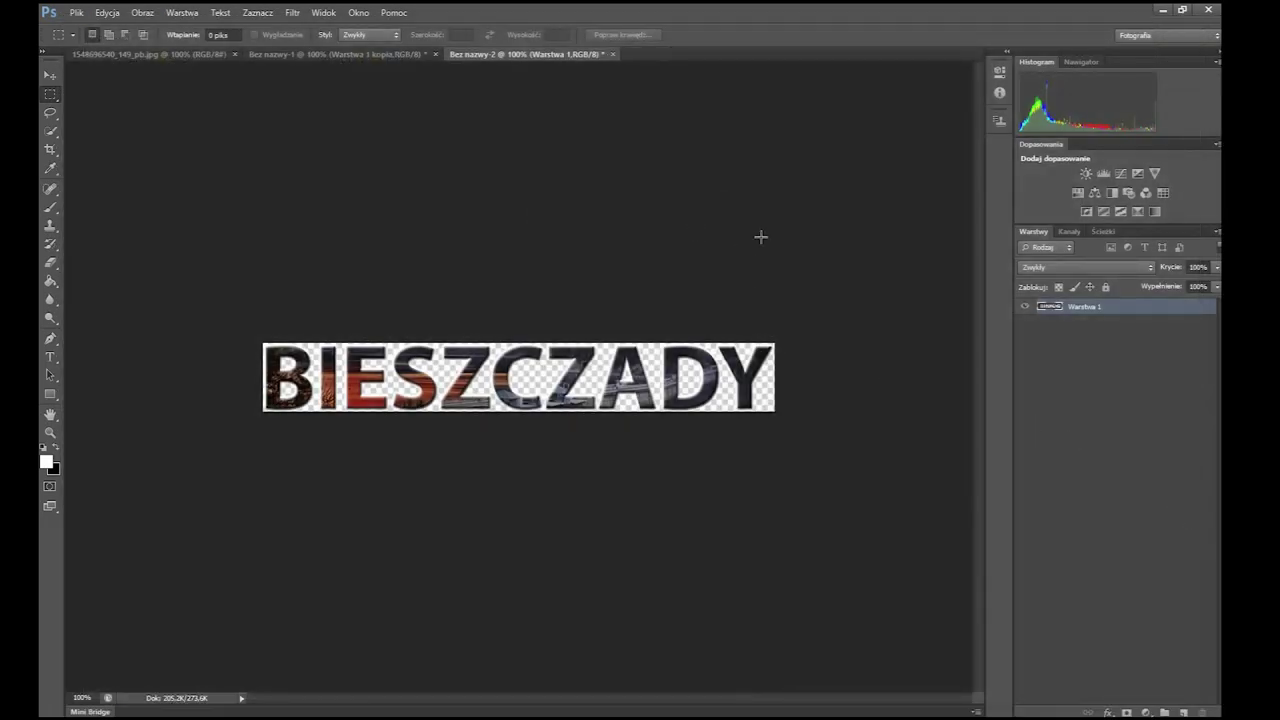